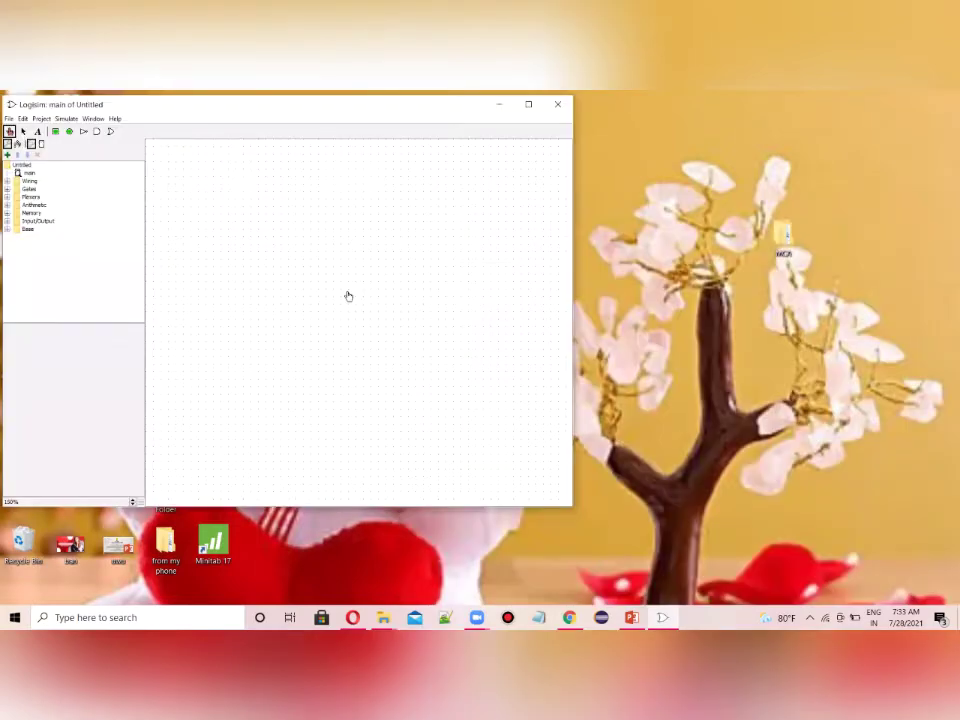
# Show the Substractors slide in PowerPoint, then switch back to Logisim and size its window to leave the slide's truth table and circuit visible.
pyautogui.moveTo(662, 617)
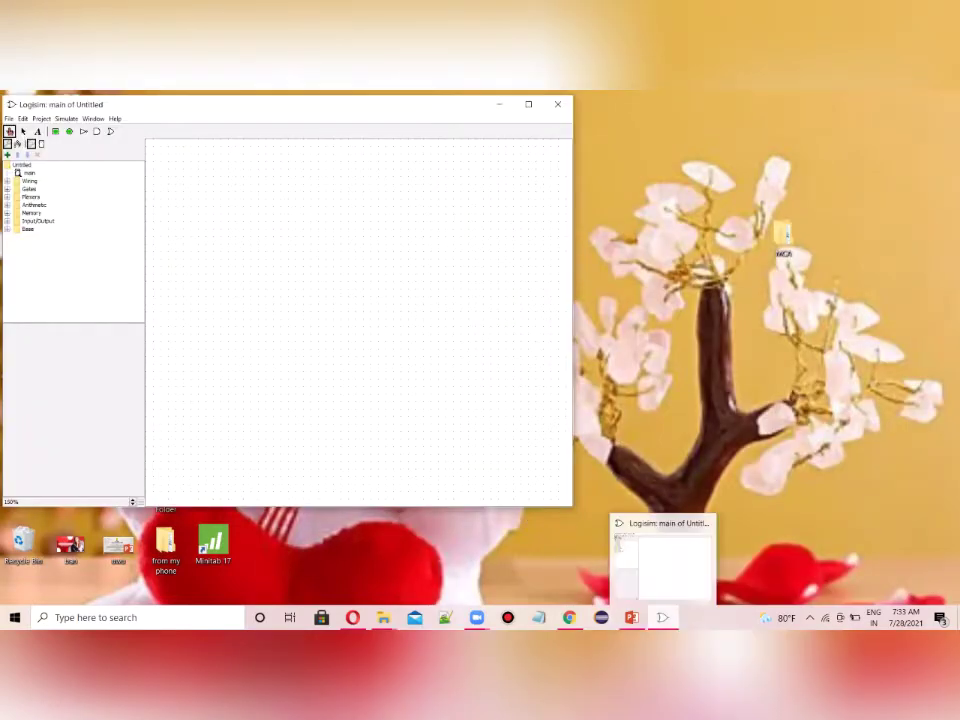
pyautogui.click(631, 617)
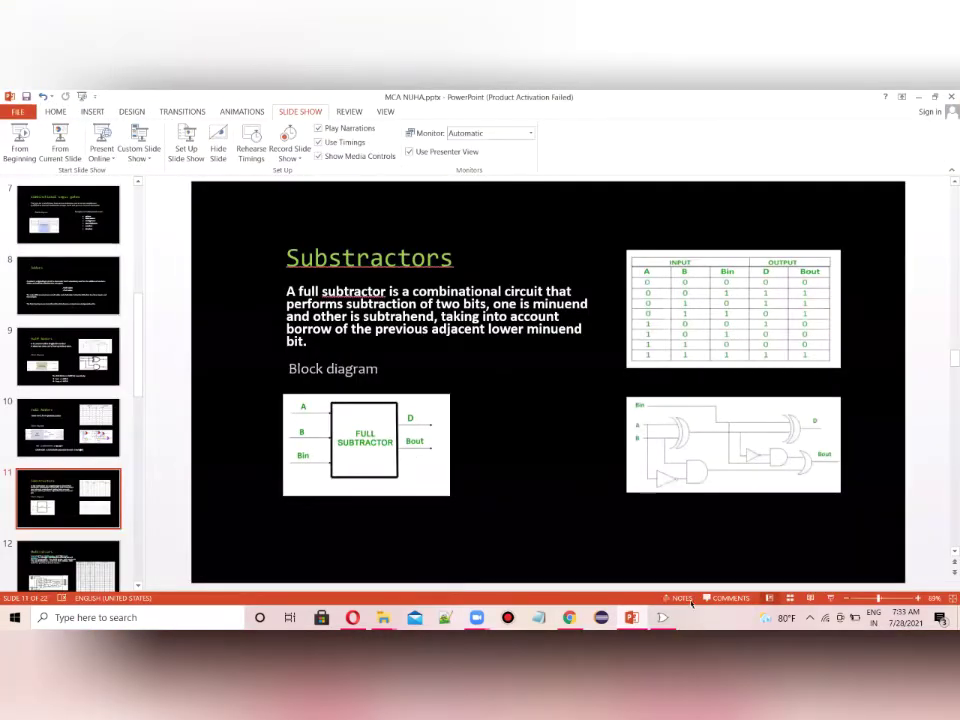
pyautogui.click(662, 617)
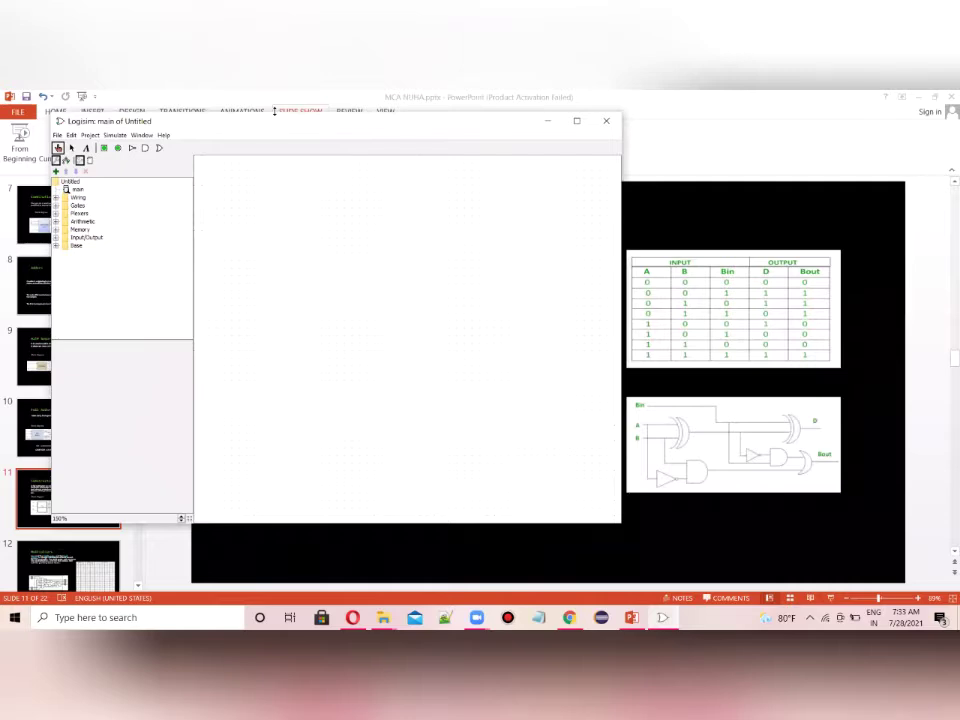
pyautogui.moveTo(274, 111); pyautogui.dragTo(274, 92)
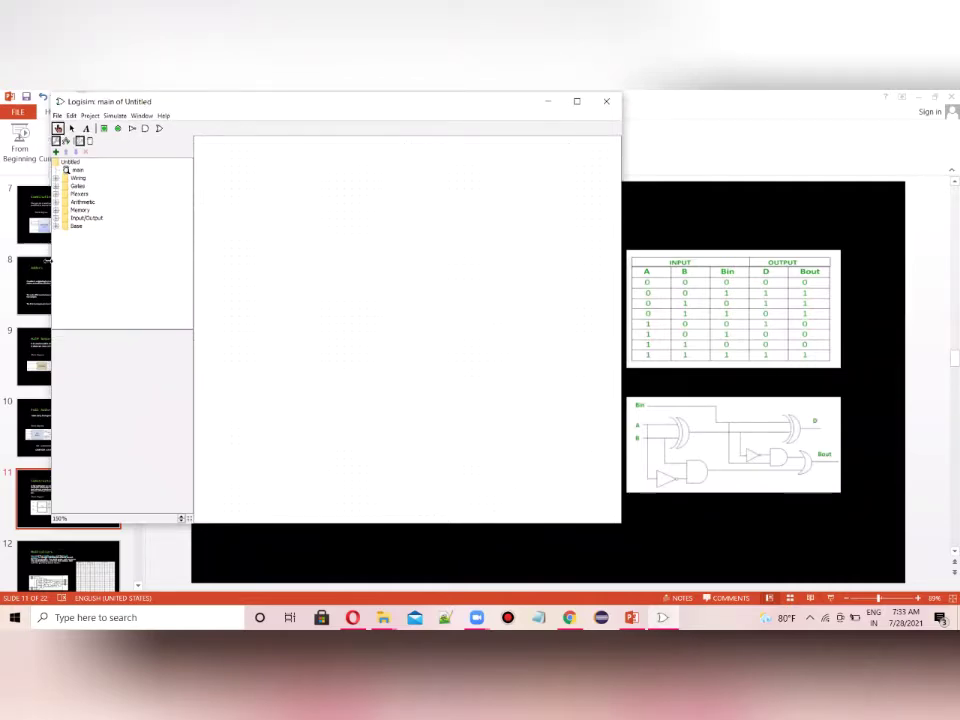
pyautogui.moveTo(47, 260); pyautogui.dragTo(5, 264)
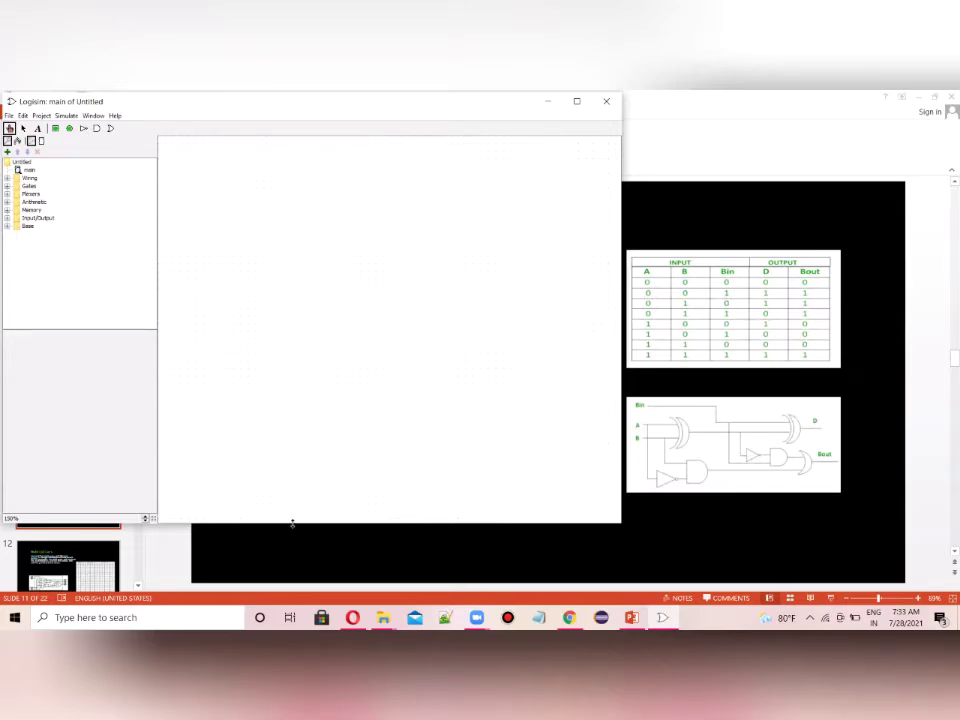
pyautogui.moveTo(292, 523); pyautogui.dragTo(281, 604)
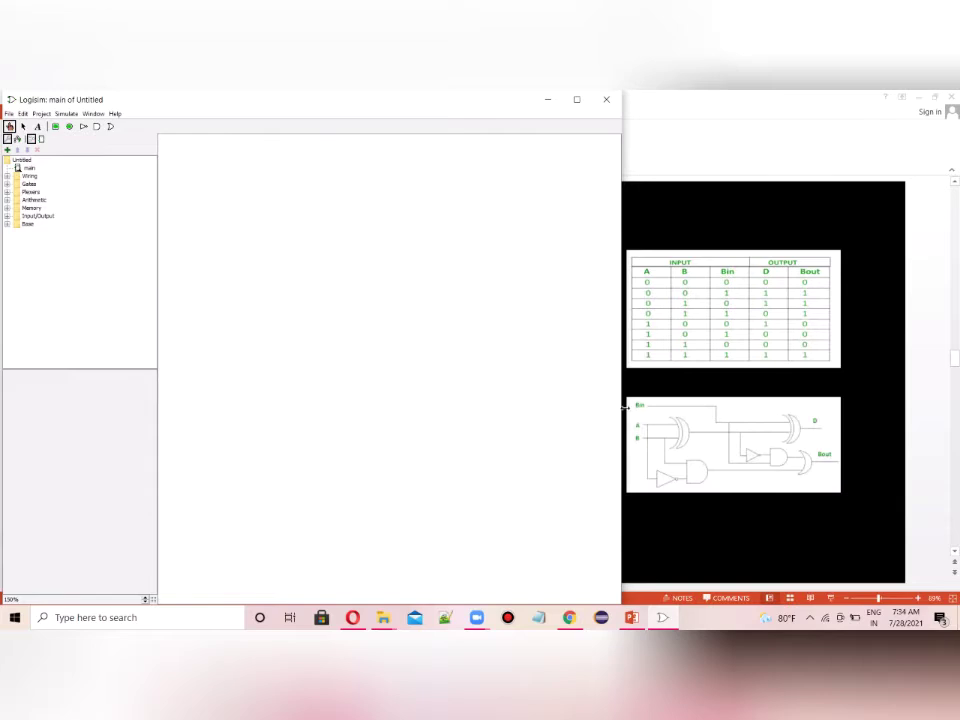
# Place two XOR gates on the canvas, one at mid-left and a second further right and slightly higher.
pyautogui.doubleClick(29, 185)
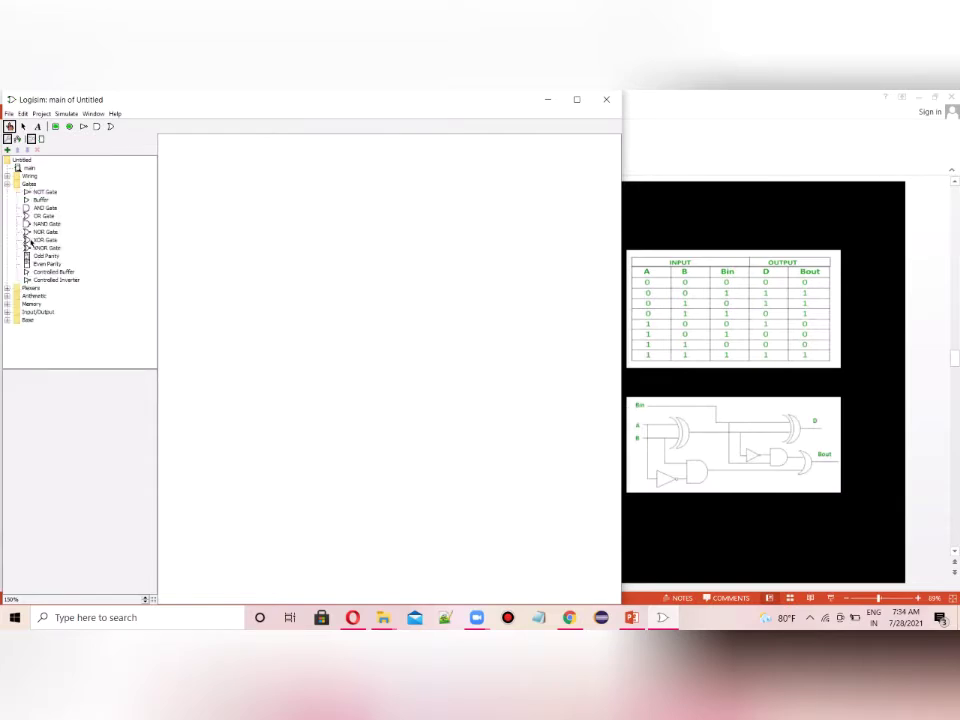
pyautogui.click(44, 240)
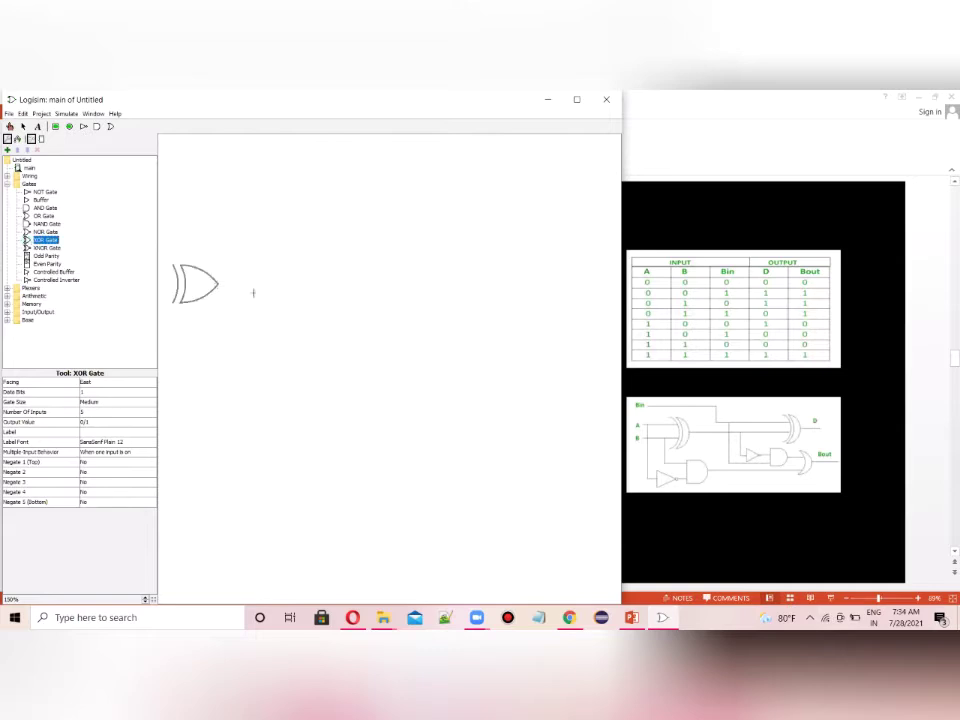
pyautogui.click(309, 269)
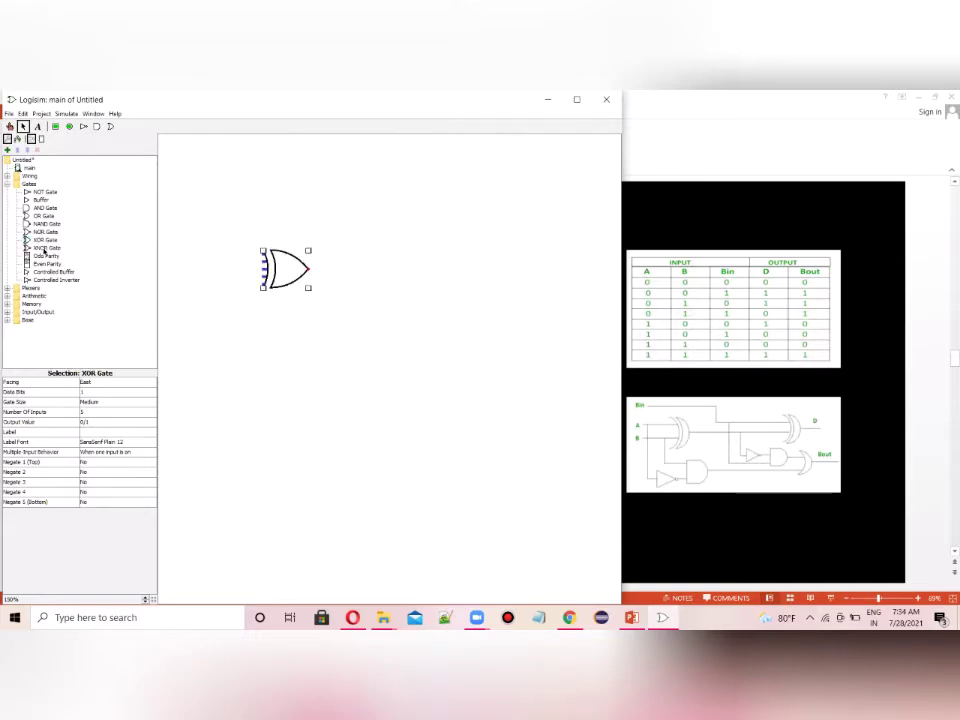
pyautogui.click(45, 240)
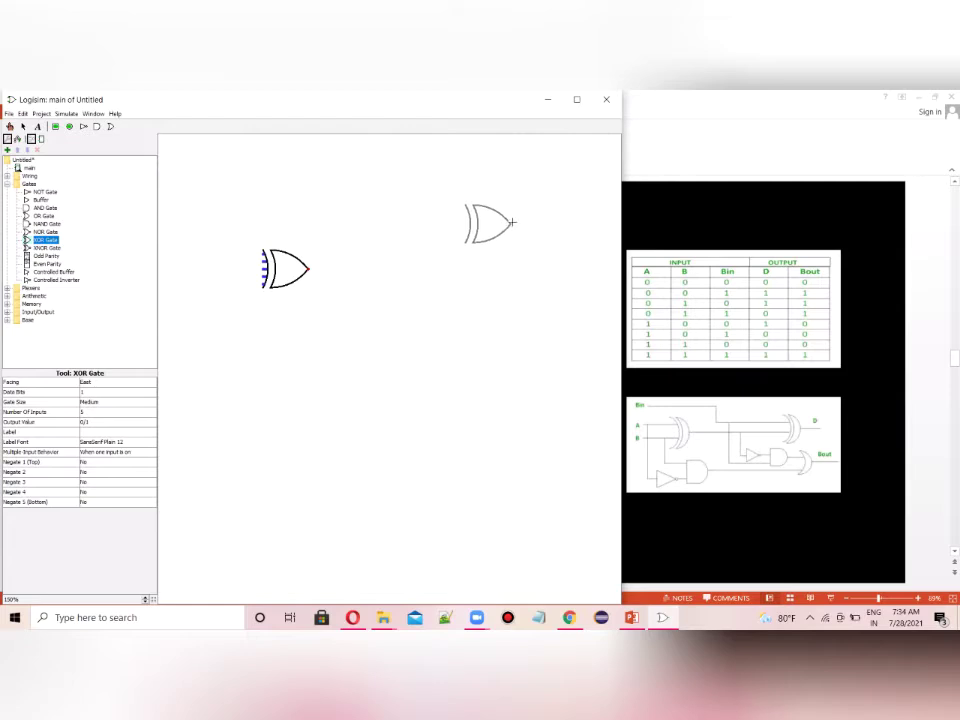
pyautogui.click(511, 222)
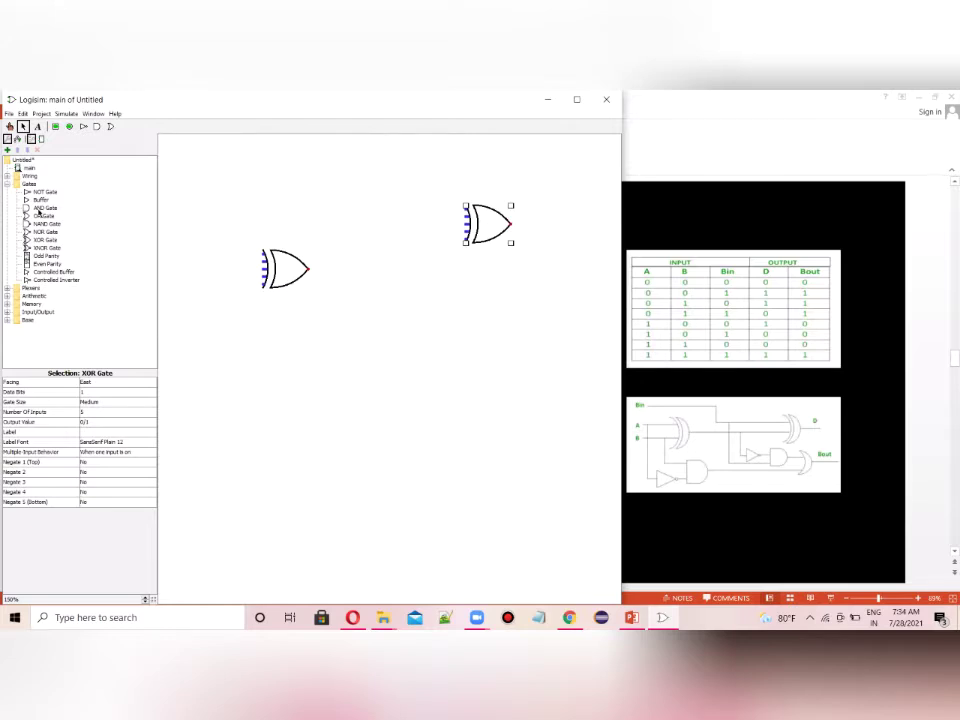
# Place two AND gates below the XOR gates, one lower left and one higher right, and an OR gate right of both.
pyautogui.click(40, 207)
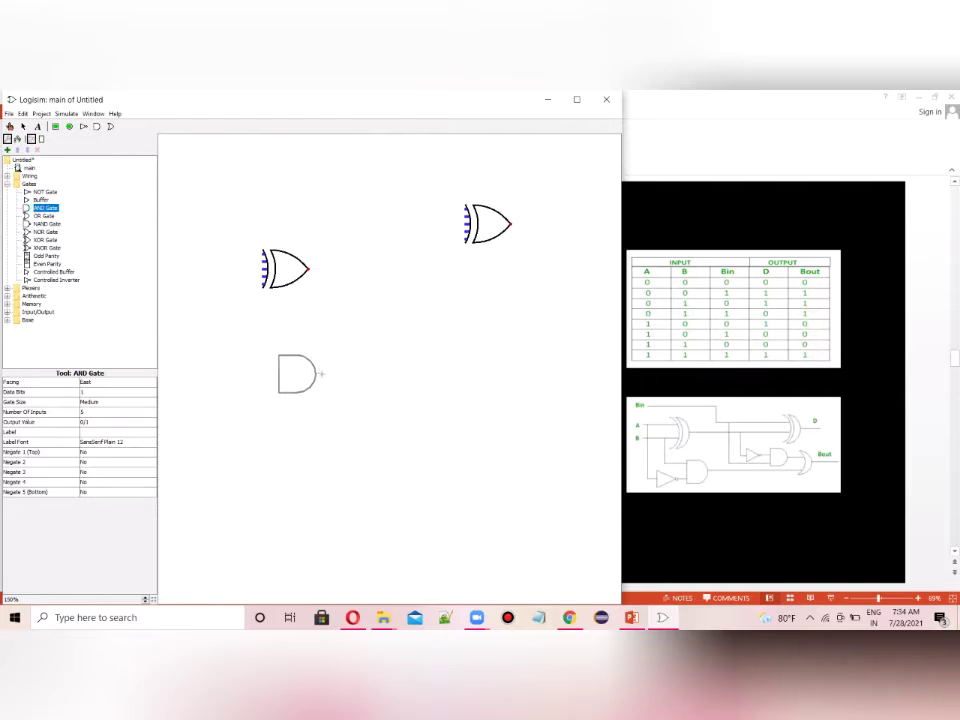
pyautogui.click(355, 373)
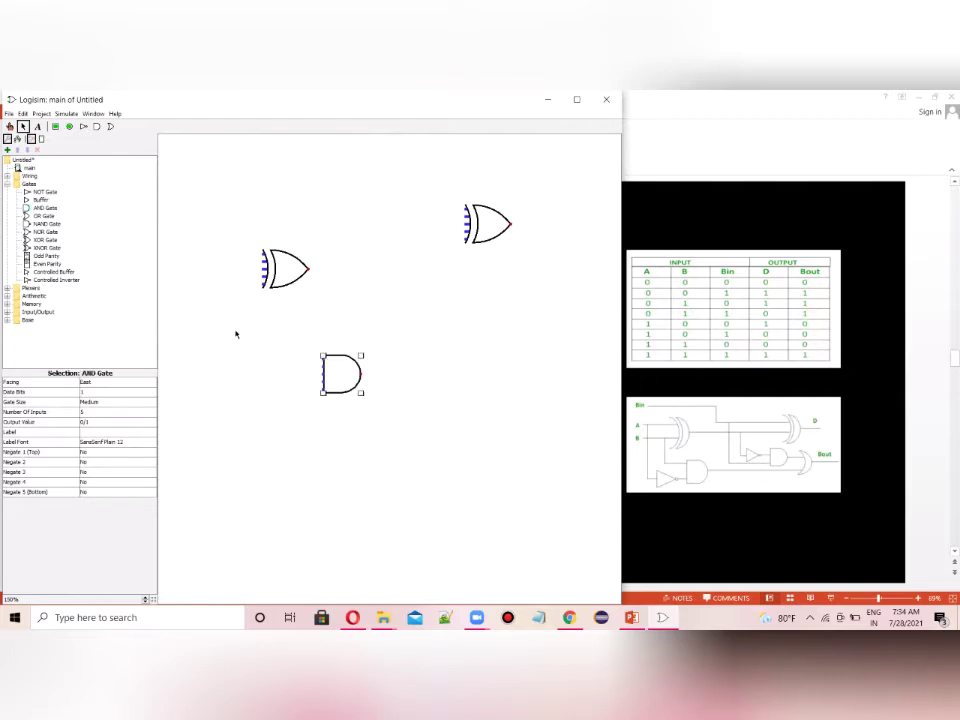
pyautogui.click(40, 207)
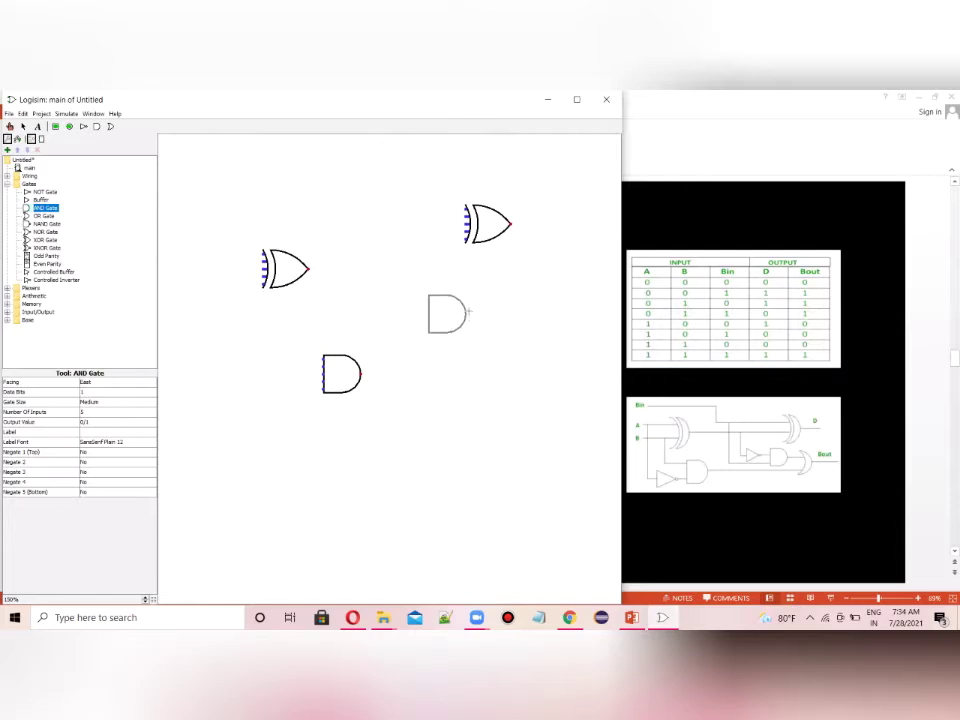
pyautogui.click(469, 312)
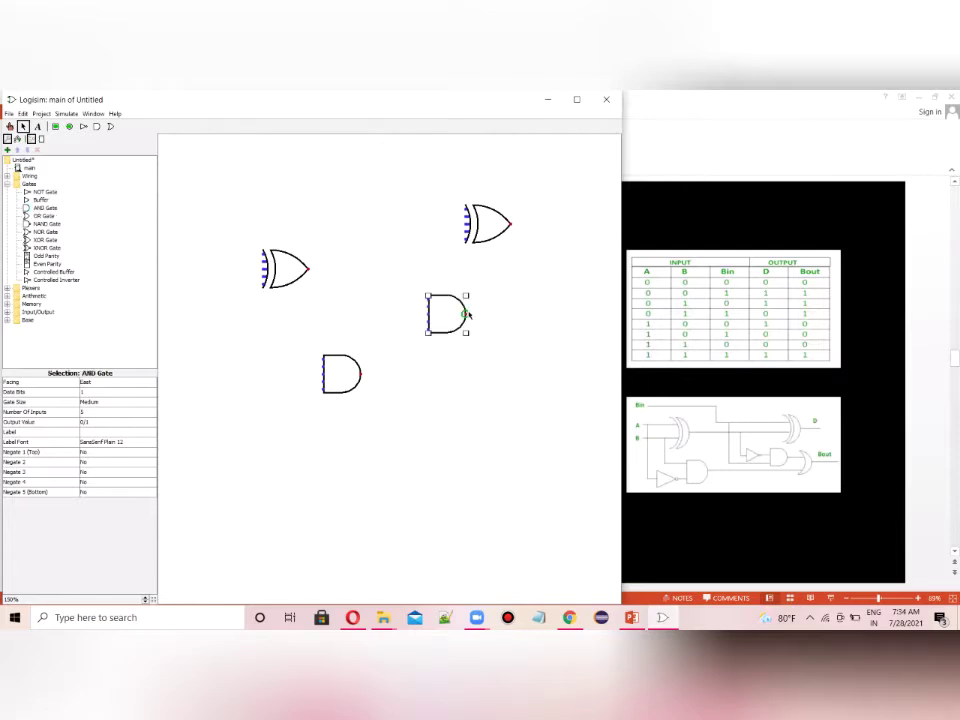
pyautogui.click(46, 215)
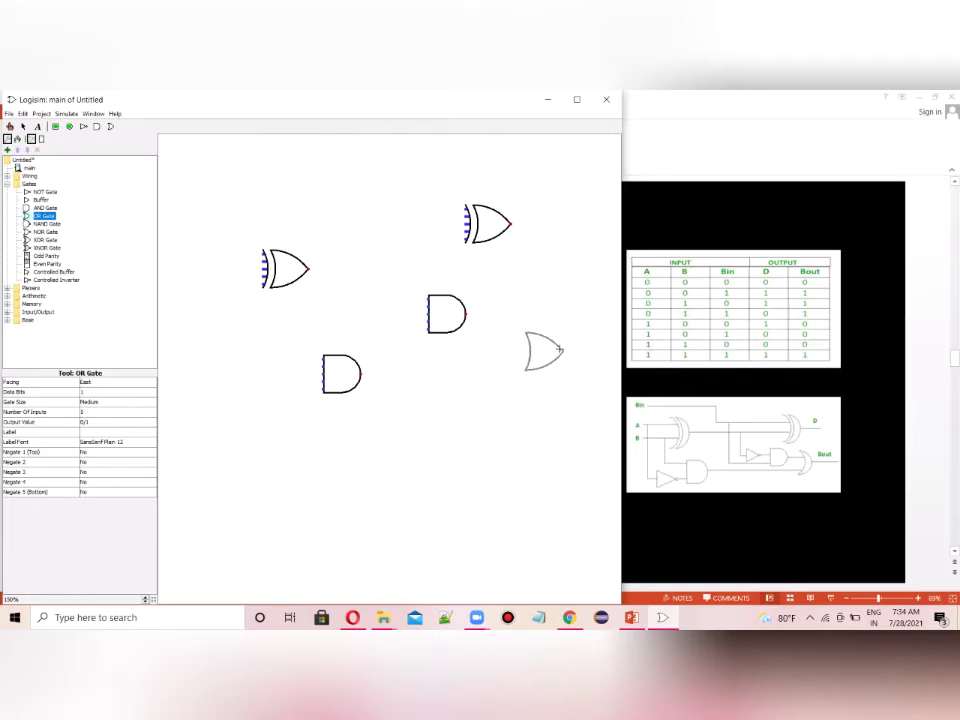
pyautogui.click(560, 350)
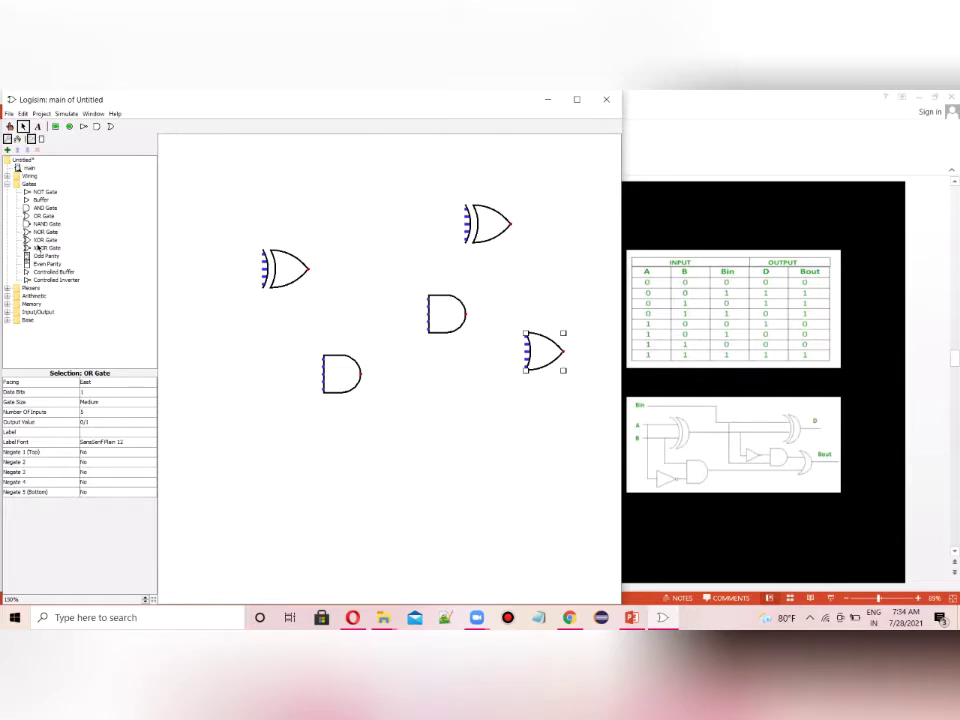
# Add two NOT gates, one just left of the upper AND gate and one below left of the lower AND gate.
pyautogui.click(44, 192)
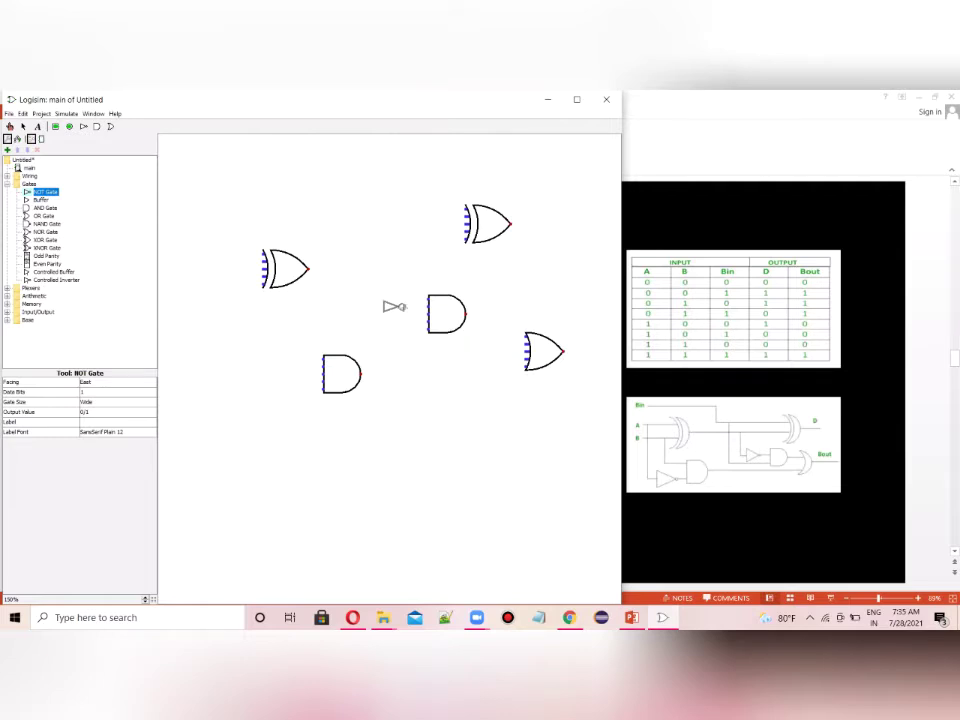
pyautogui.click(402, 306)
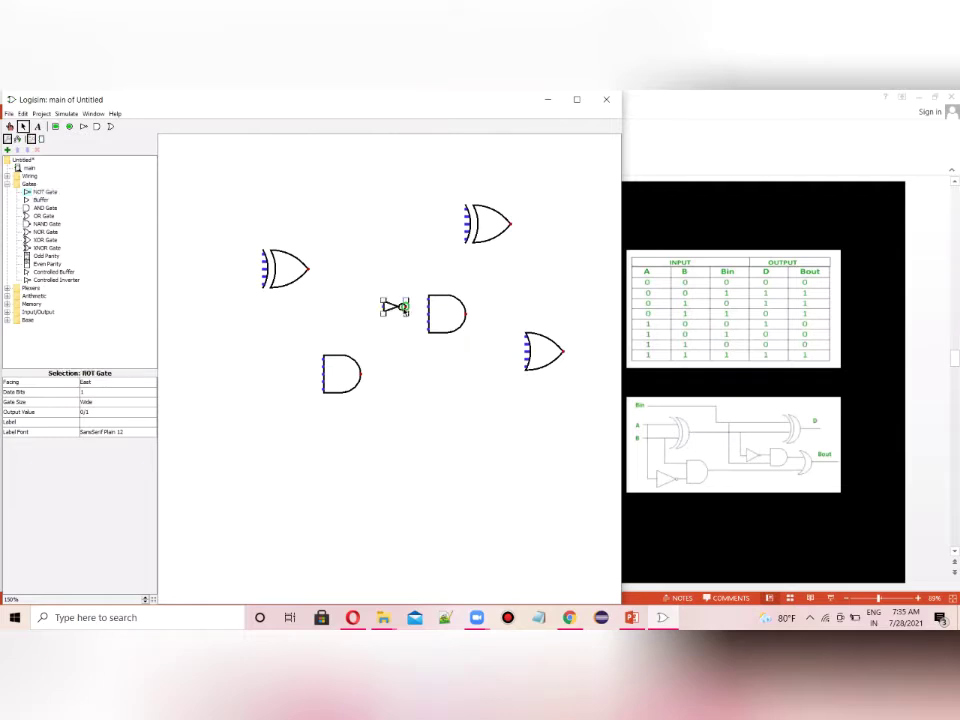
pyautogui.click(45, 191)
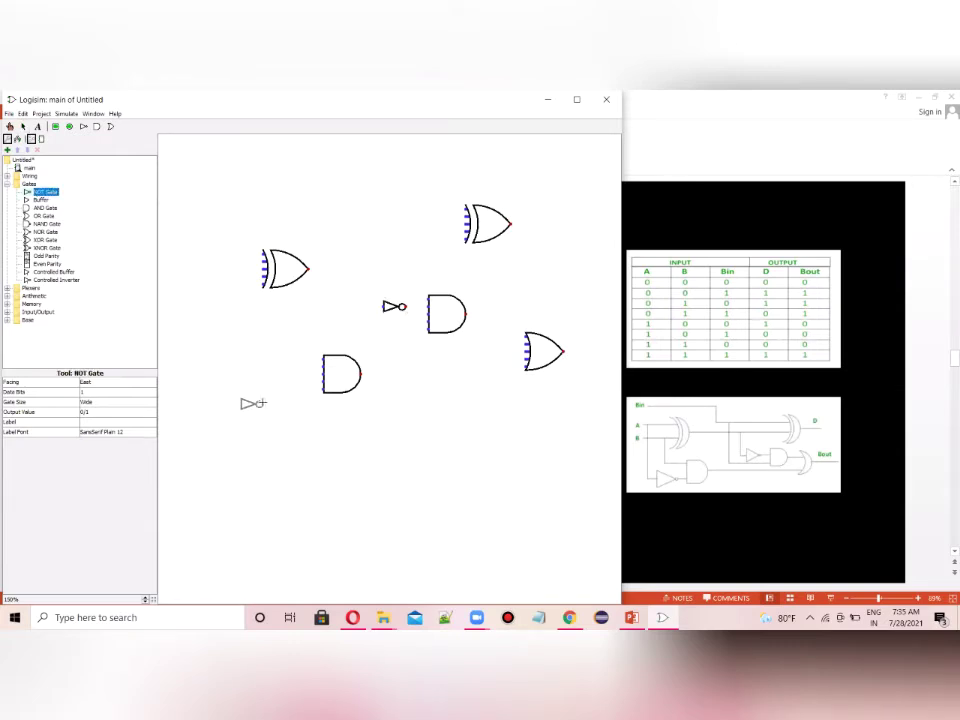
pyautogui.click(273, 401)
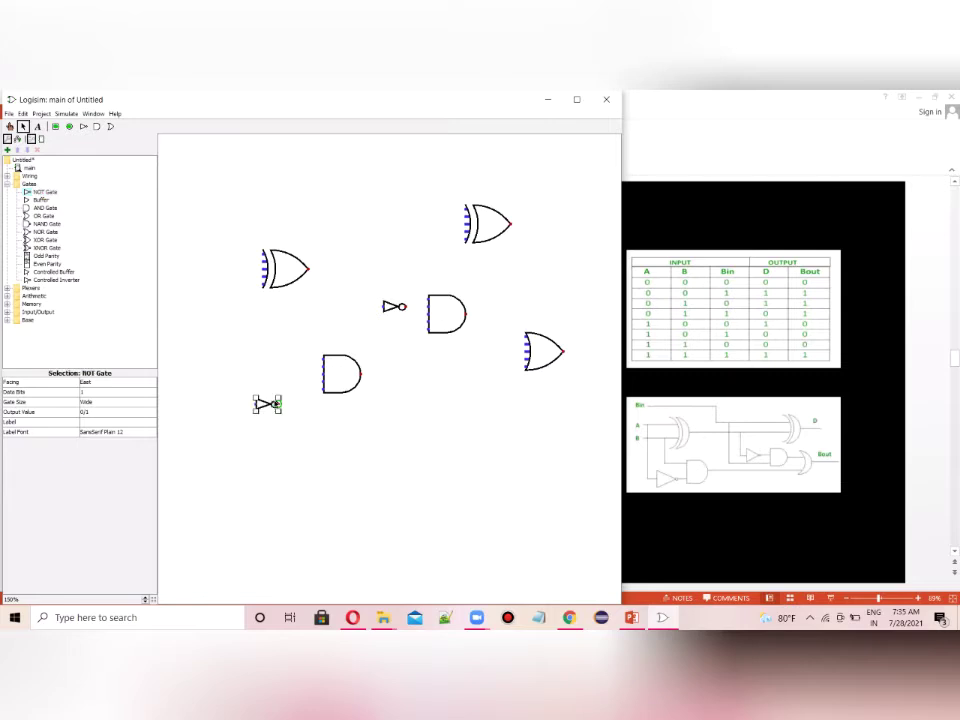
# Set the number of inputs of the left XOR gate to 2.
pyautogui.click(267, 268)
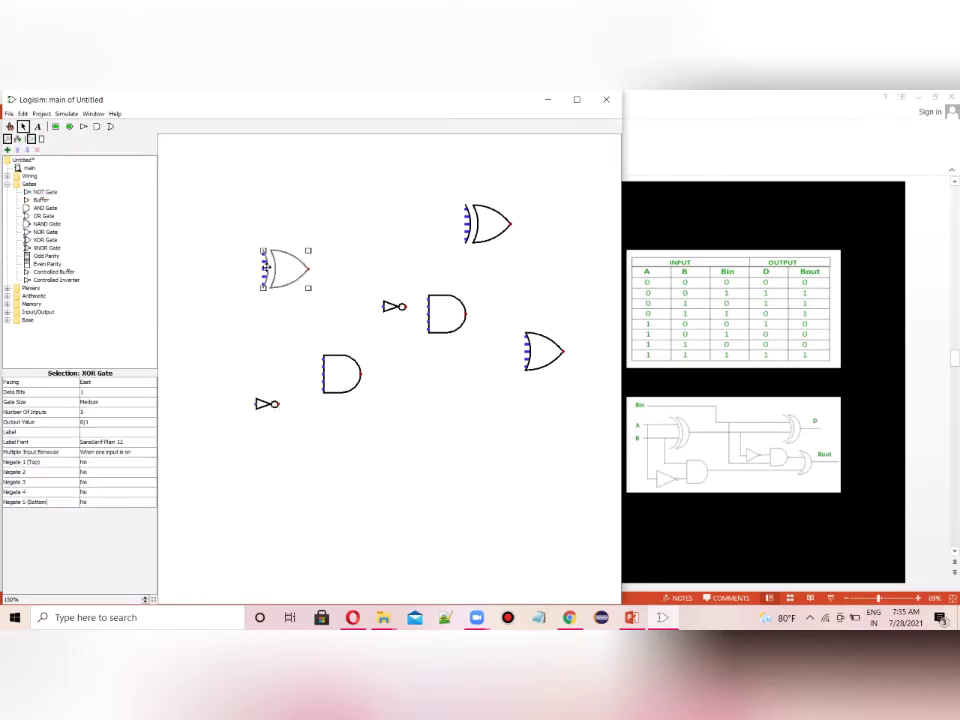
pyautogui.click(90, 412)
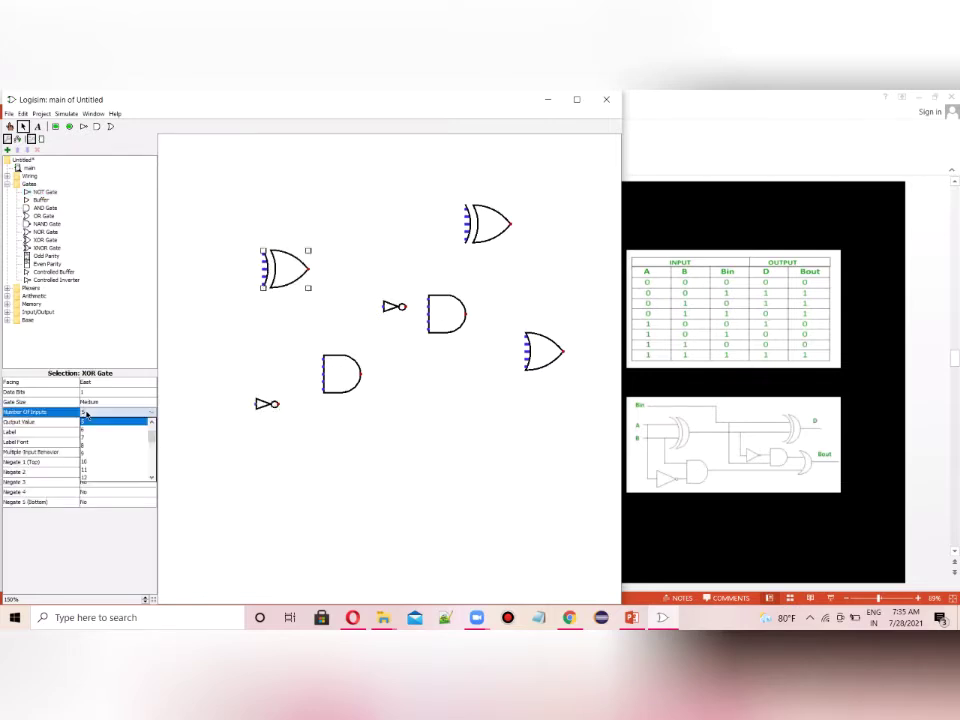
pyautogui.click(154, 419)
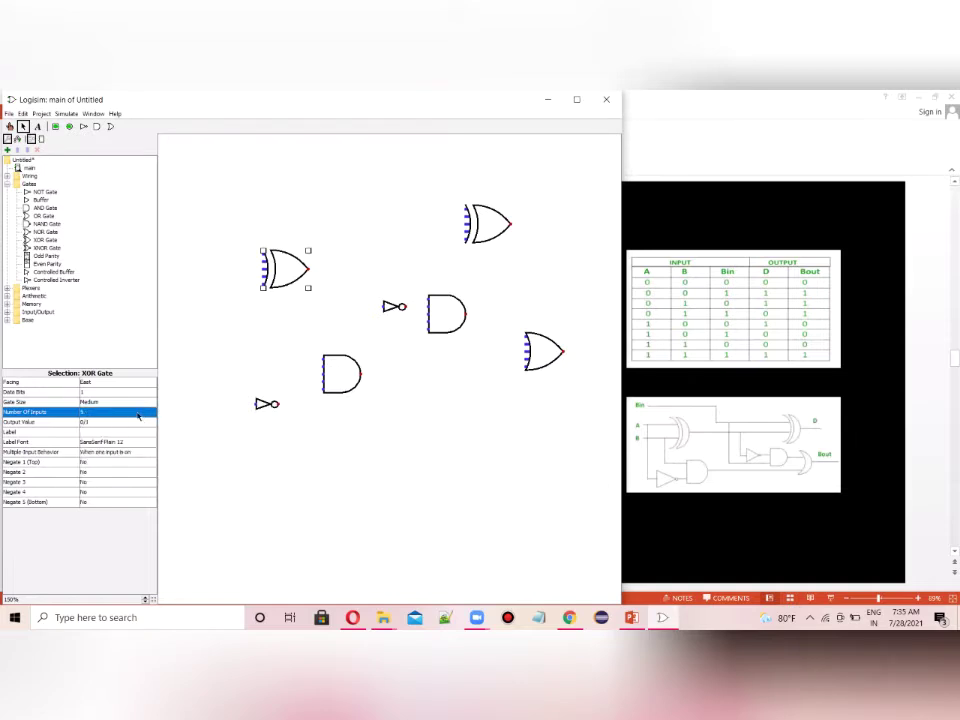
pyautogui.click(138, 414)
pyautogui.click(152, 424)
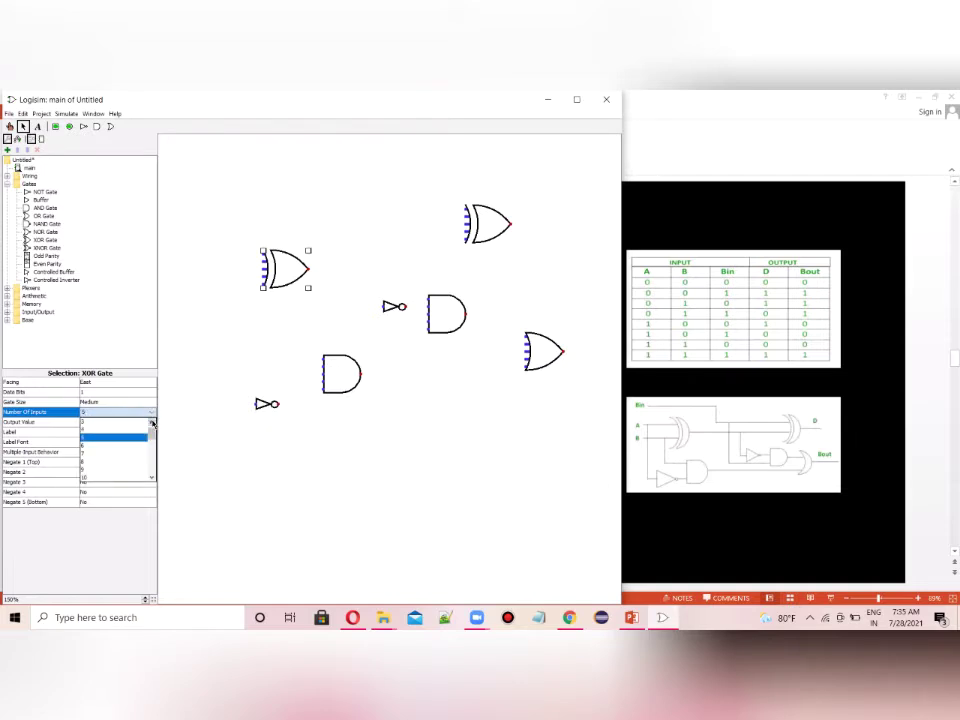
pyautogui.click(153, 424)
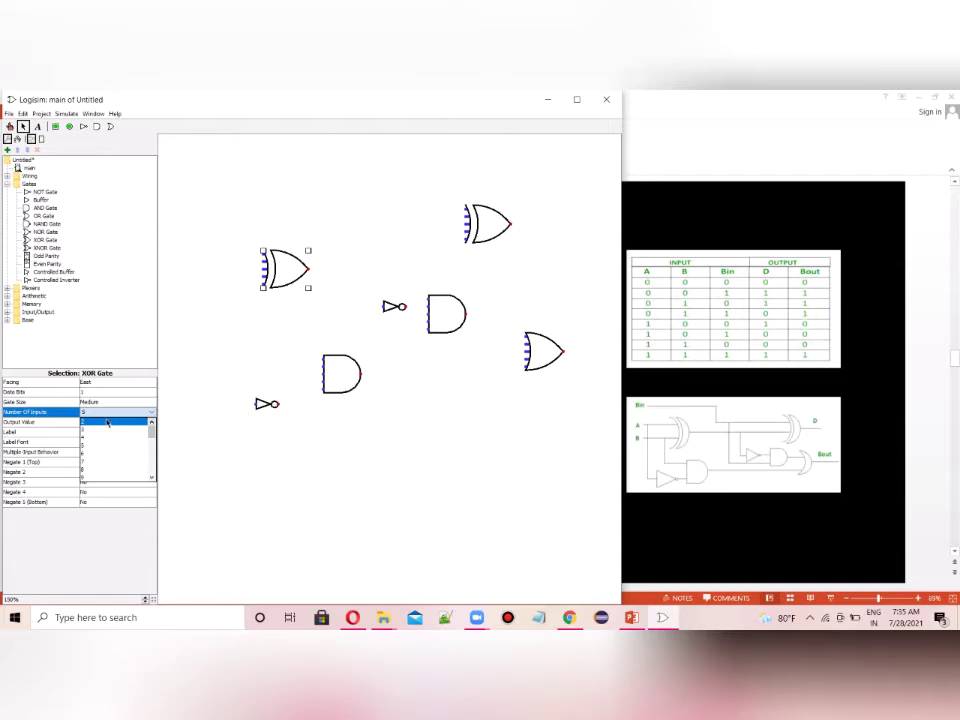
pyautogui.click(107, 422)
# Set the number of inputs of the upper-right XOR gate to 2.
pyautogui.click(480, 214)
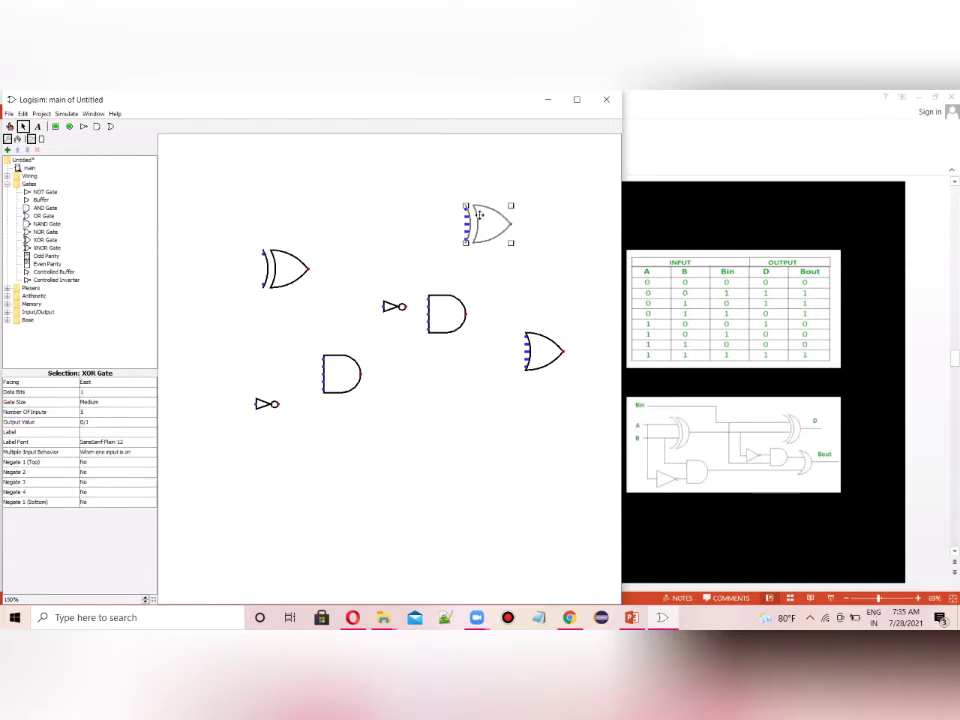
pyautogui.click(85, 412)
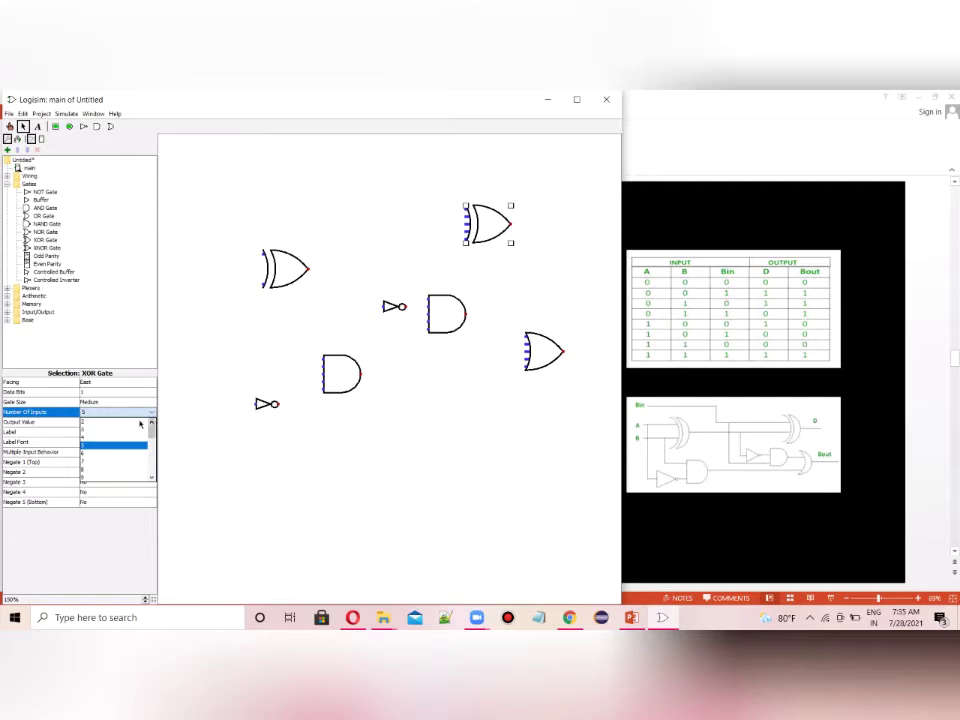
pyautogui.click(121, 422)
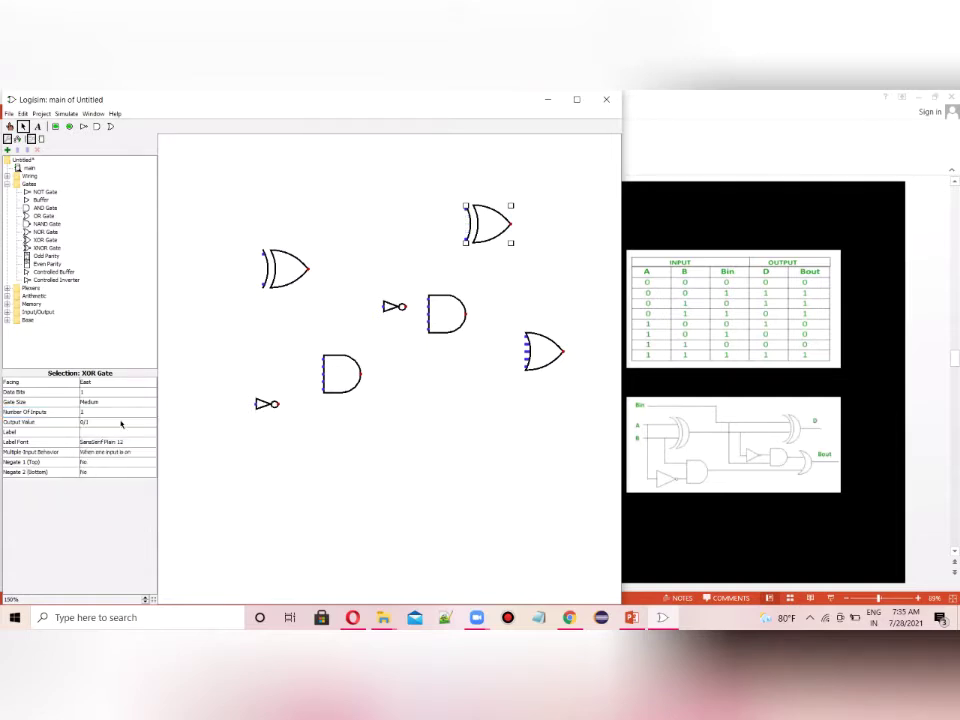
# Set the number of inputs of the OR gate to 2.
pyautogui.click(535, 355)
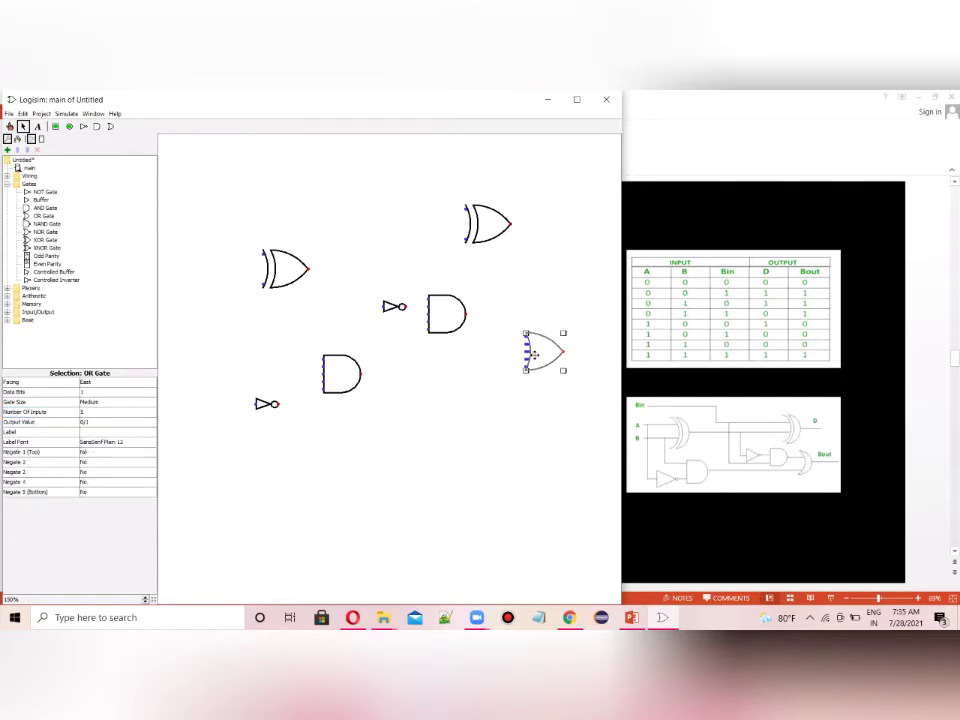
pyautogui.click(101, 411)
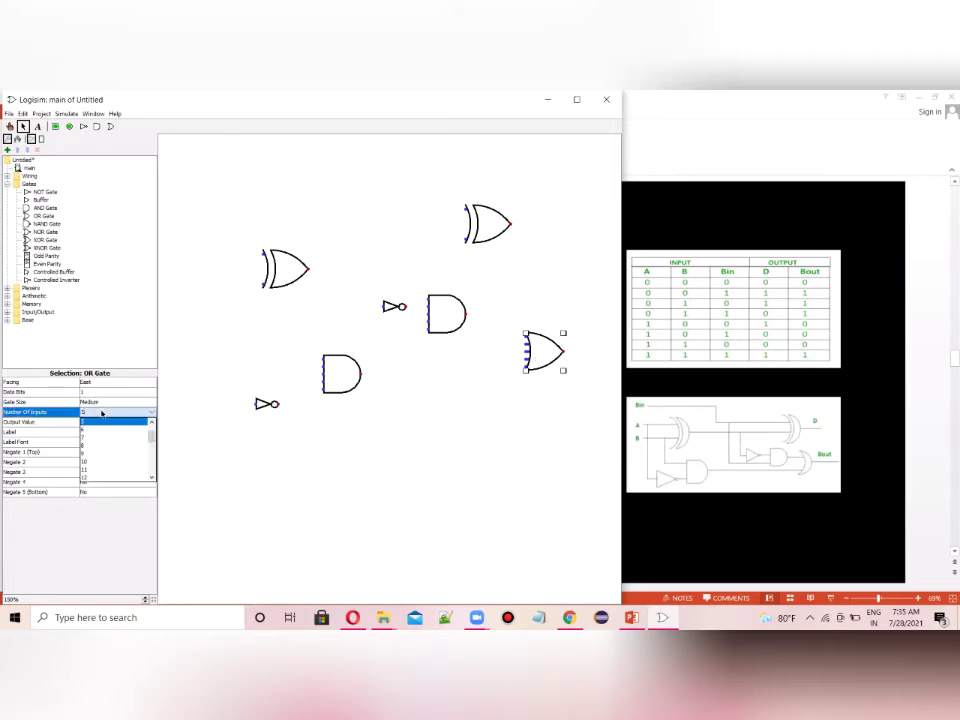
pyautogui.scroll(3, 151, 424)
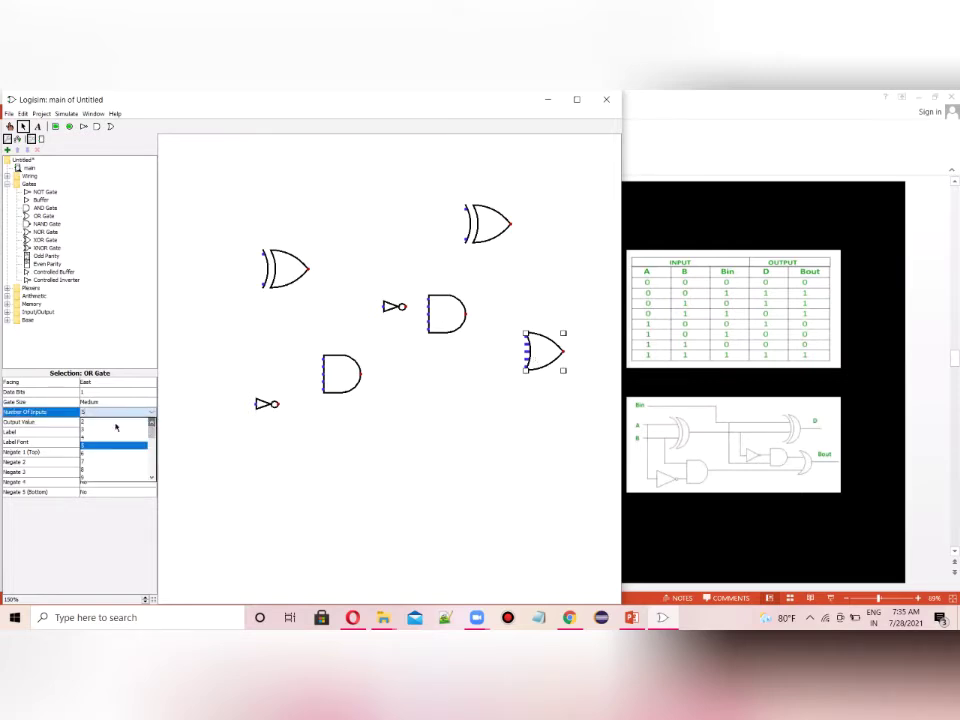
pyautogui.click(94, 427)
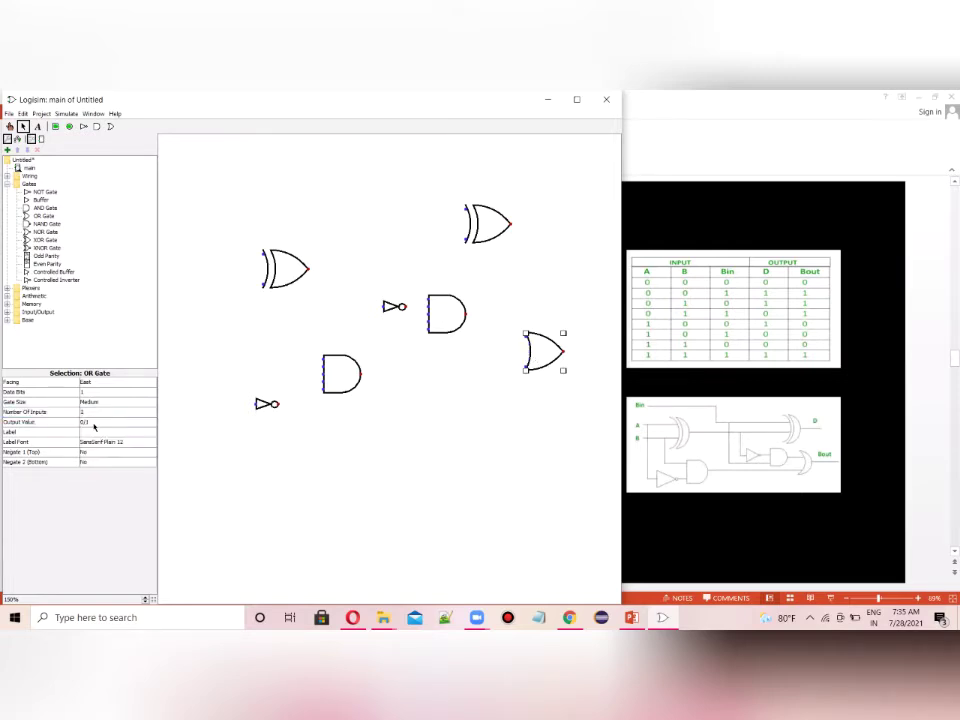
# Set the number of inputs of the lower AND gate to 2.
pyautogui.click(330, 380)
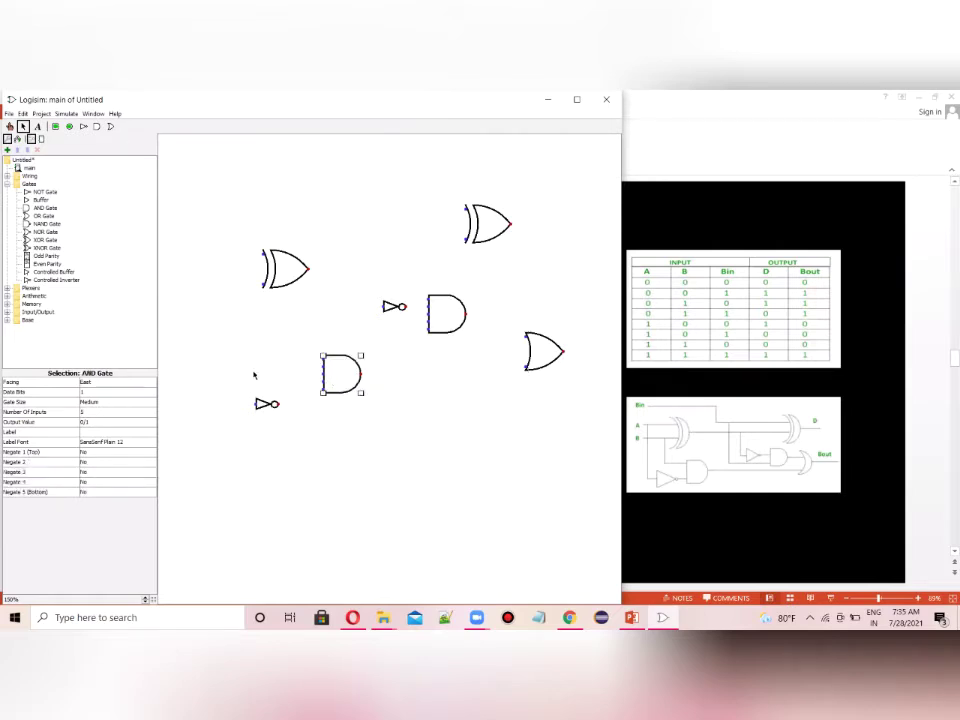
pyautogui.click(93, 412)
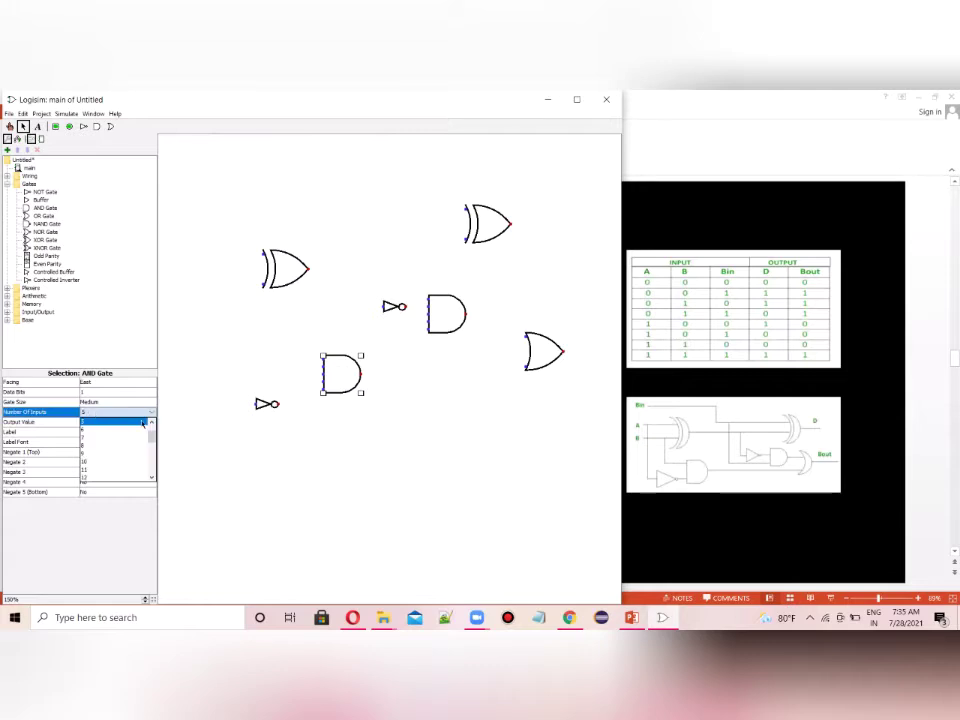
pyautogui.scroll(2, 150, 425)
pyautogui.click(115, 427)
# Set the number of inputs of the upper AND gate to 2.
pyautogui.click(439, 313)
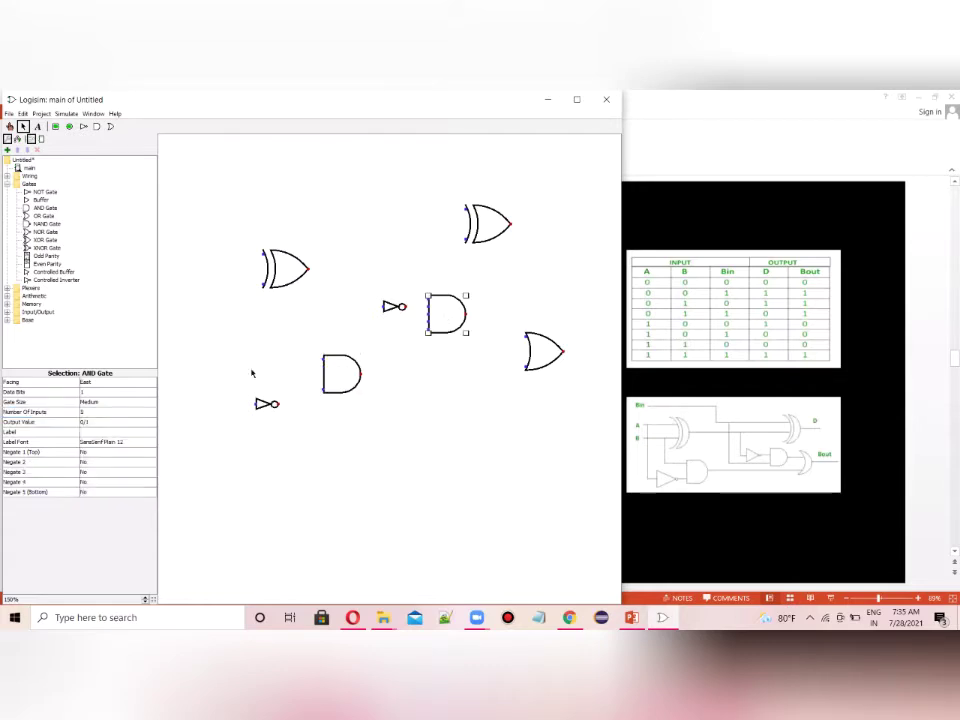
pyautogui.click(90, 412)
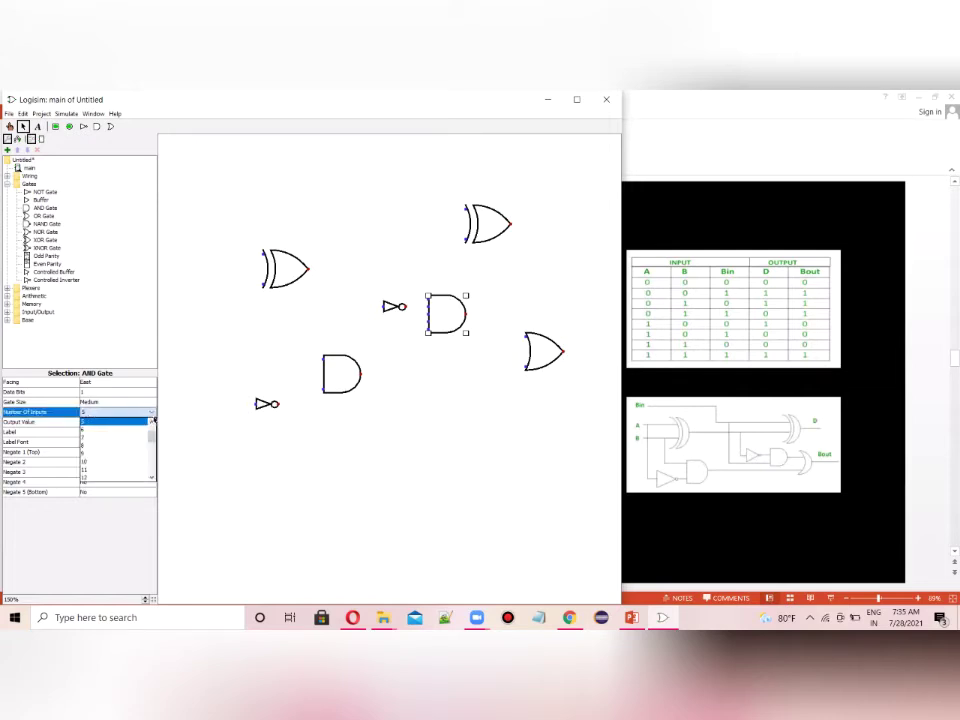
pyautogui.scroll(1, 130, 425)
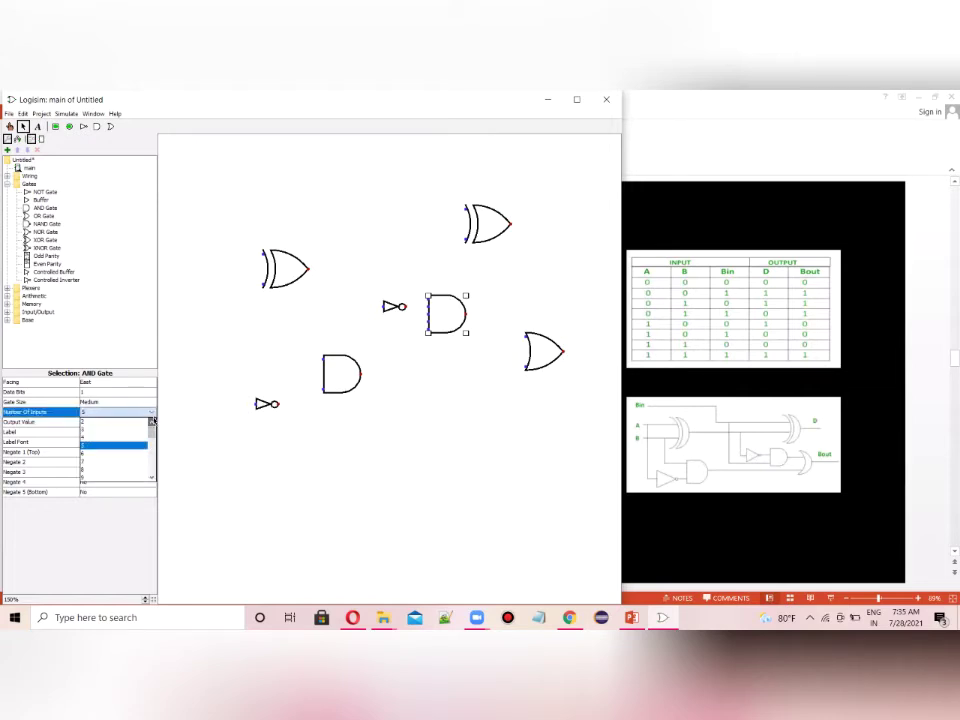
pyautogui.click(107, 425)
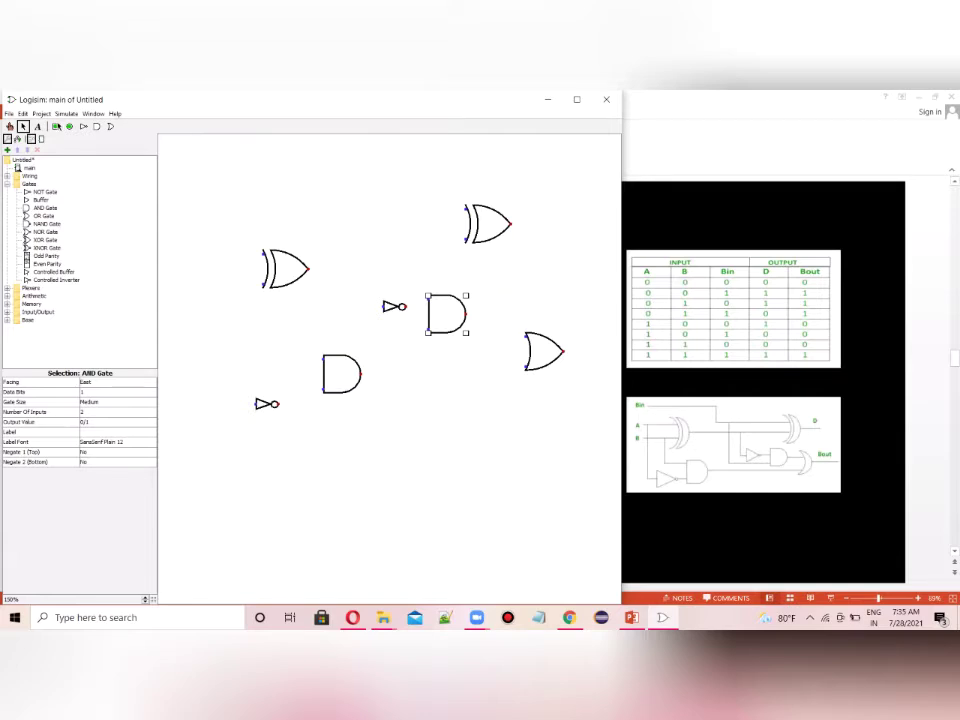
# Add three input pins, one at the upper left above the left XOR gate and two beside that gate's inputs.
pyautogui.click(55, 127)
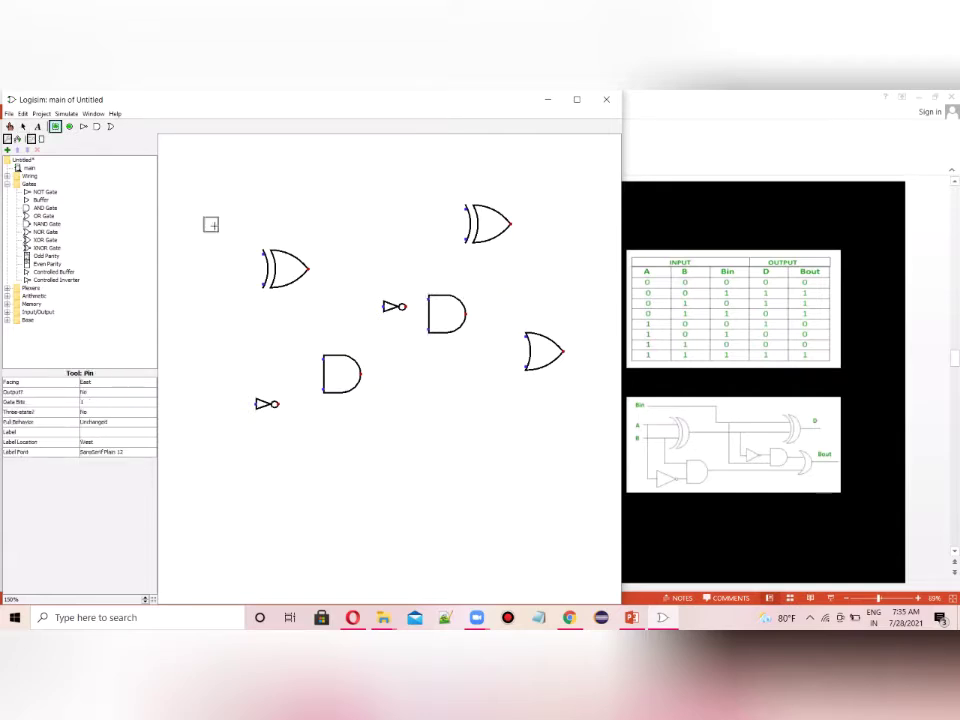
pyautogui.click(210, 194)
pyautogui.click(56, 127)
pyautogui.click(190, 254)
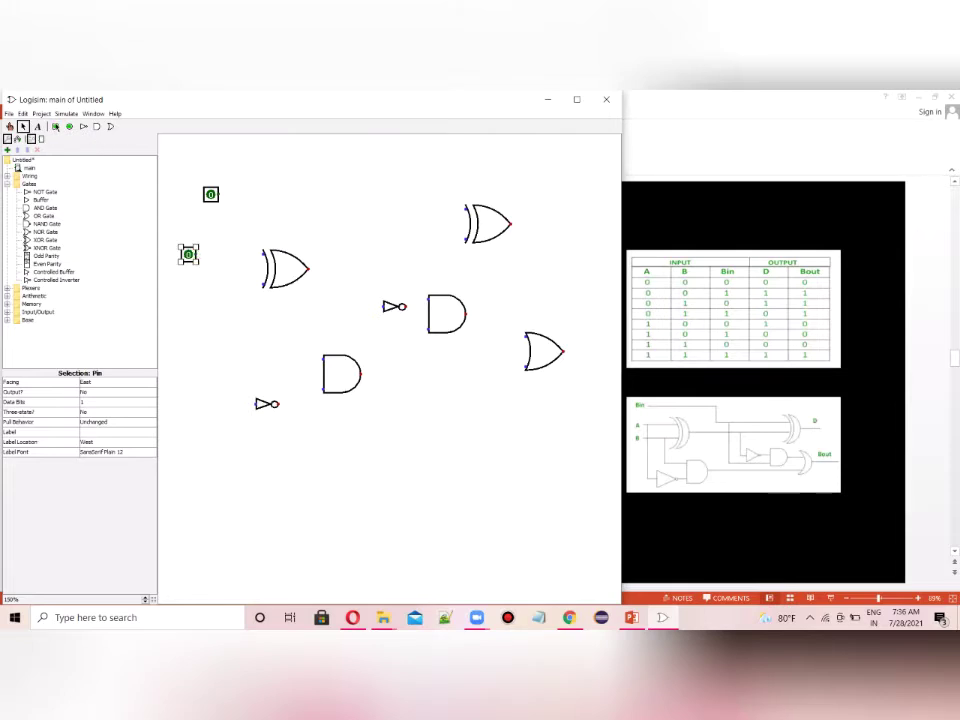
pyautogui.click(56, 127)
pyautogui.click(190, 284)
# Add two LEDs, one just right of the upper-right XOR gate and one just right of the OR gate.
pyautogui.doubleClick(33, 313)
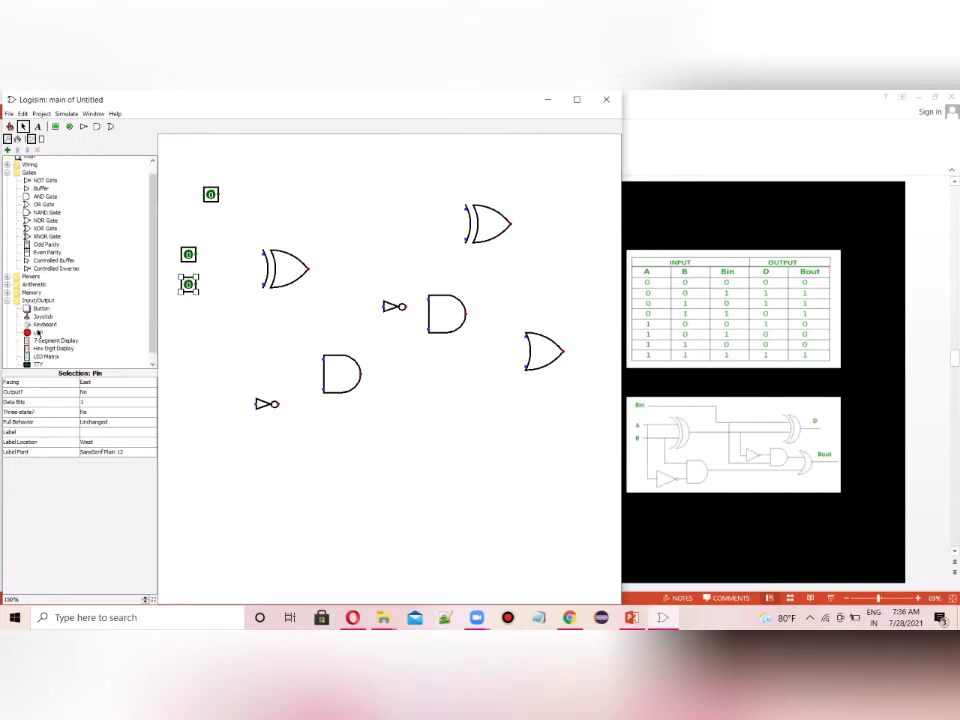
pyautogui.click(37, 332)
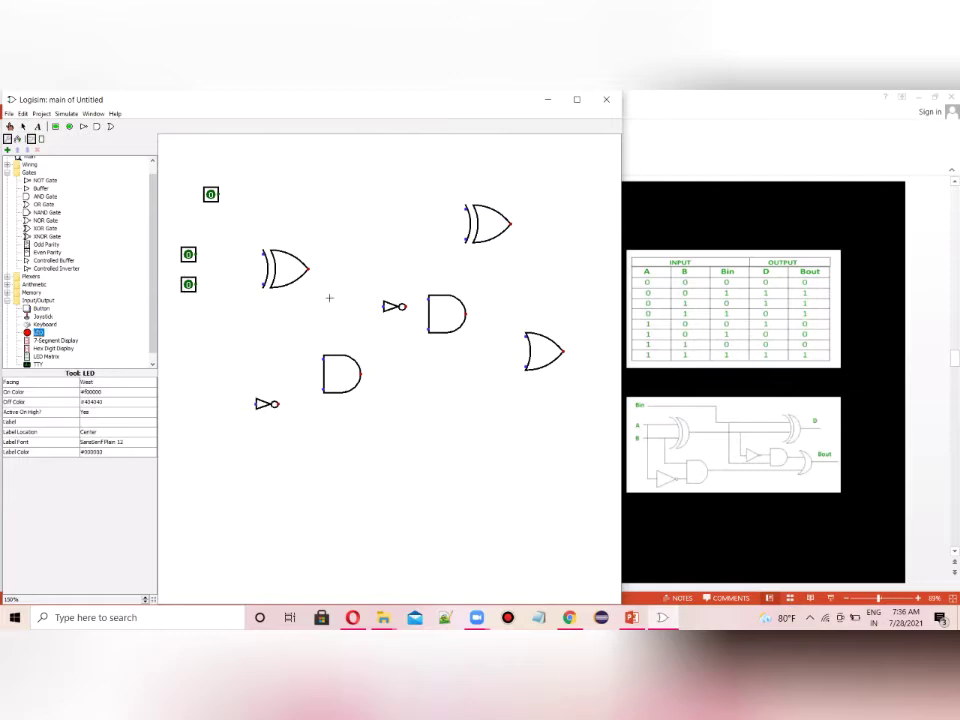
pyautogui.click(521, 223)
pyautogui.click(37, 332)
pyautogui.click(585, 351)
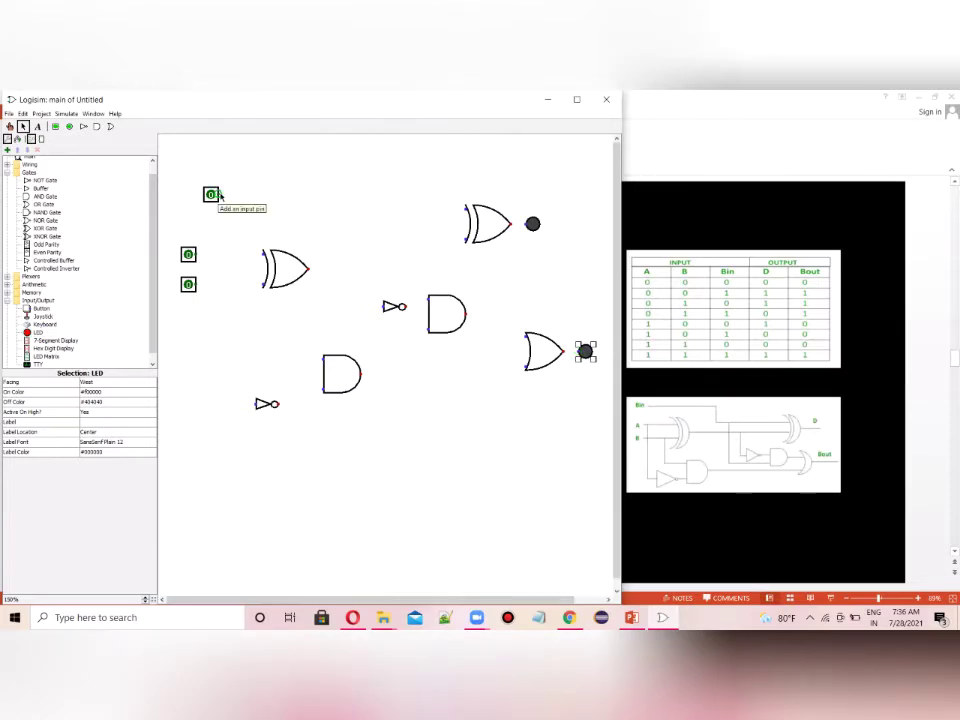
# Wire the uppermost pin to the right XOR gate's upper input and the other two pins to the left XOR gate's inputs.
pyautogui.moveTo(218, 195); pyautogui.dragTo(466, 208)
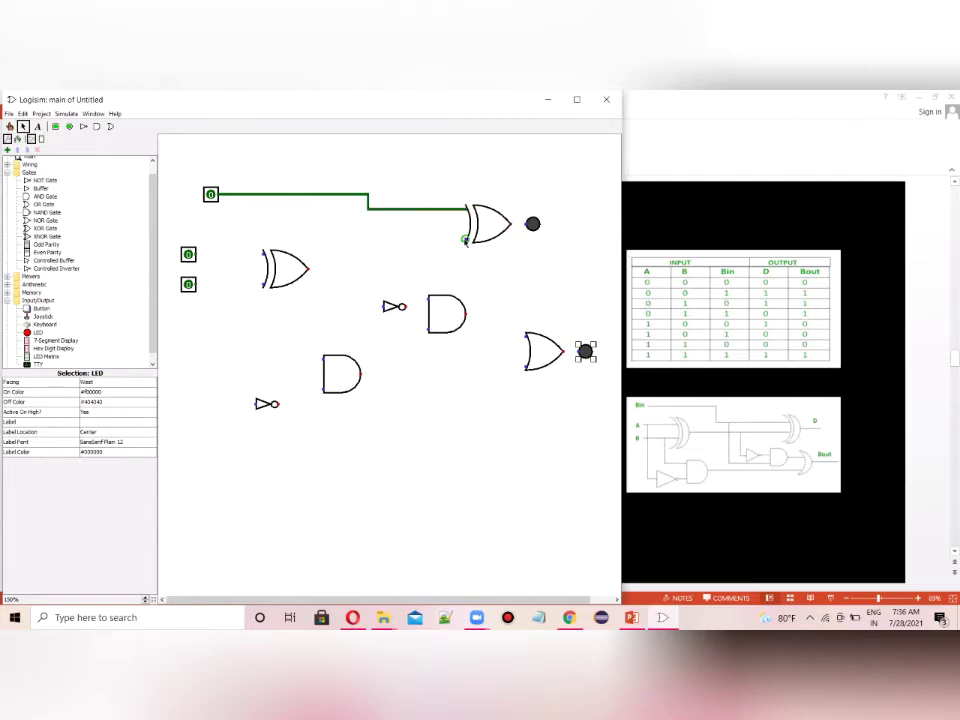
pyautogui.moveTo(197, 254); pyautogui.dragTo(253, 258)
pyautogui.moveTo(190, 285); pyautogui.dragTo(263, 286)
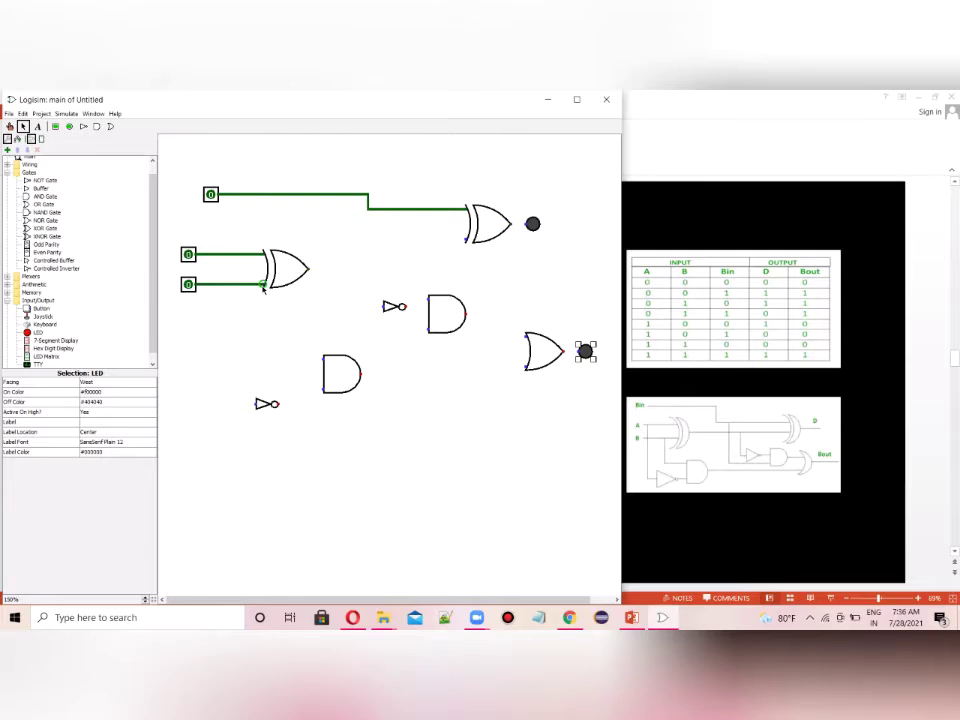
# Label the input pin wired to the left XOR gate's upper input A.
pyautogui.click(188, 254)
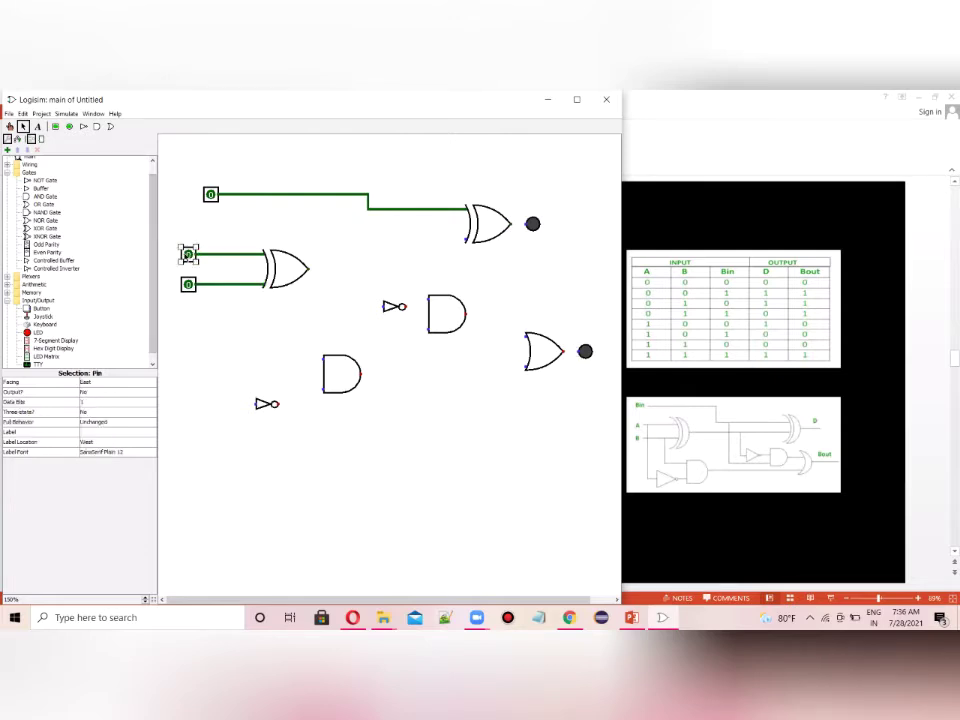
pyautogui.click(86, 432)
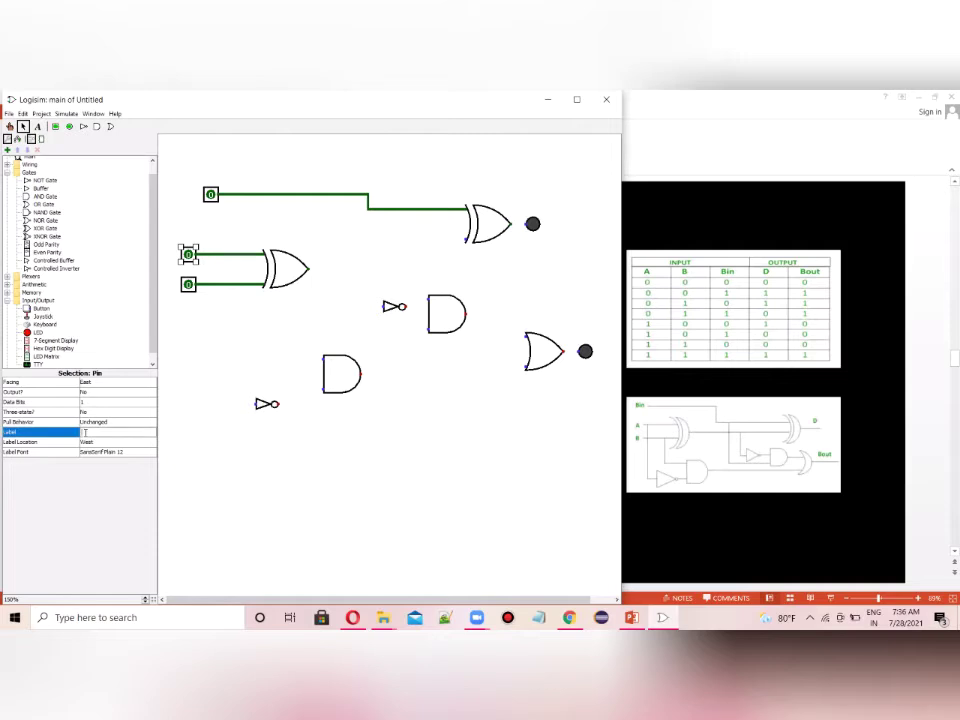
pyautogui.press('Return')
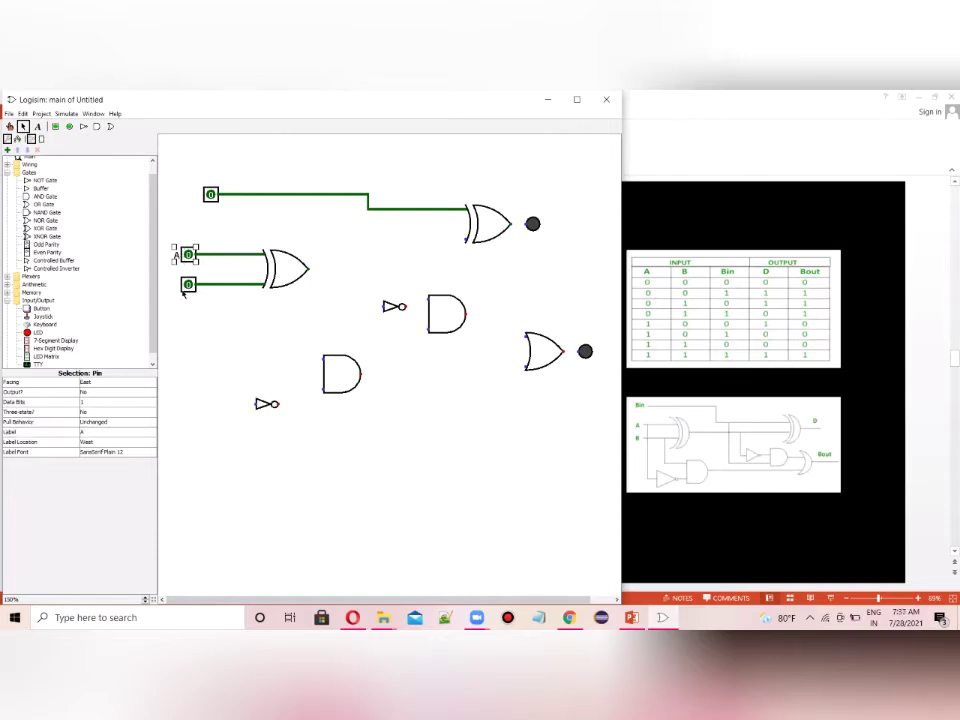
# Label the input pin wired to the left XOR gate's lower input B.
pyautogui.click(177, 286)
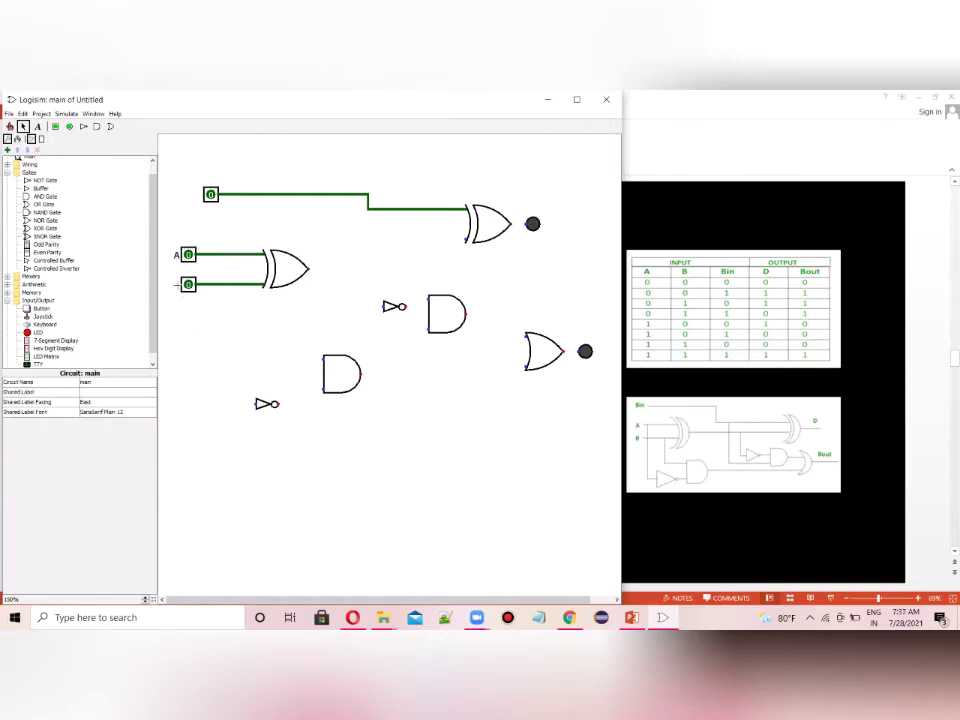
pyautogui.click(188, 285)
pyautogui.click(97, 432)
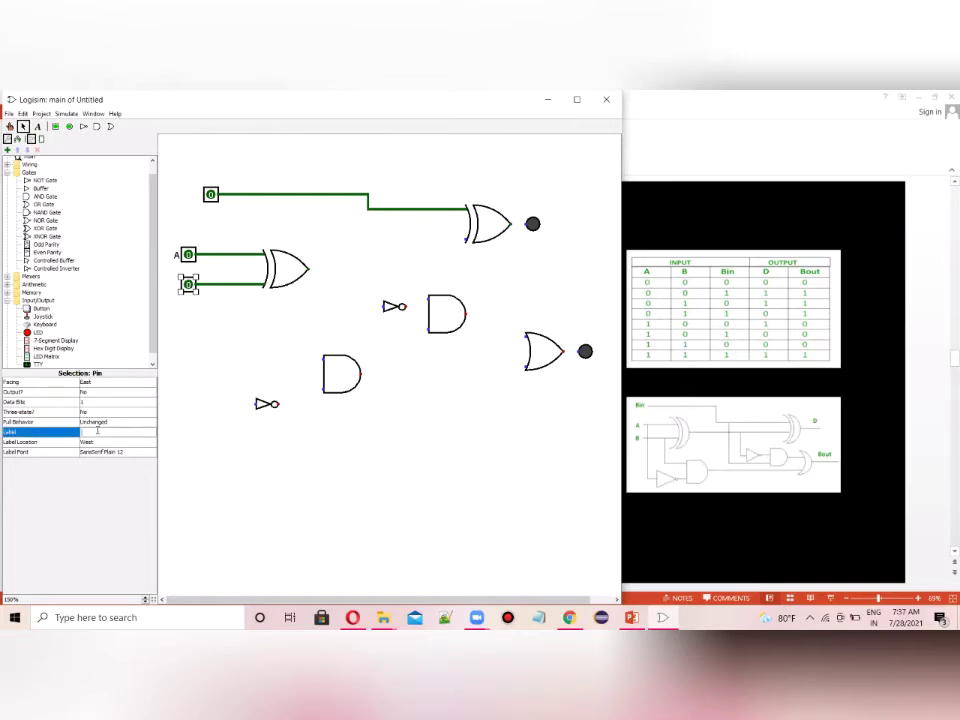
pyautogui.write('B')
pyautogui.press('Return')
pyautogui.click(208, 315)
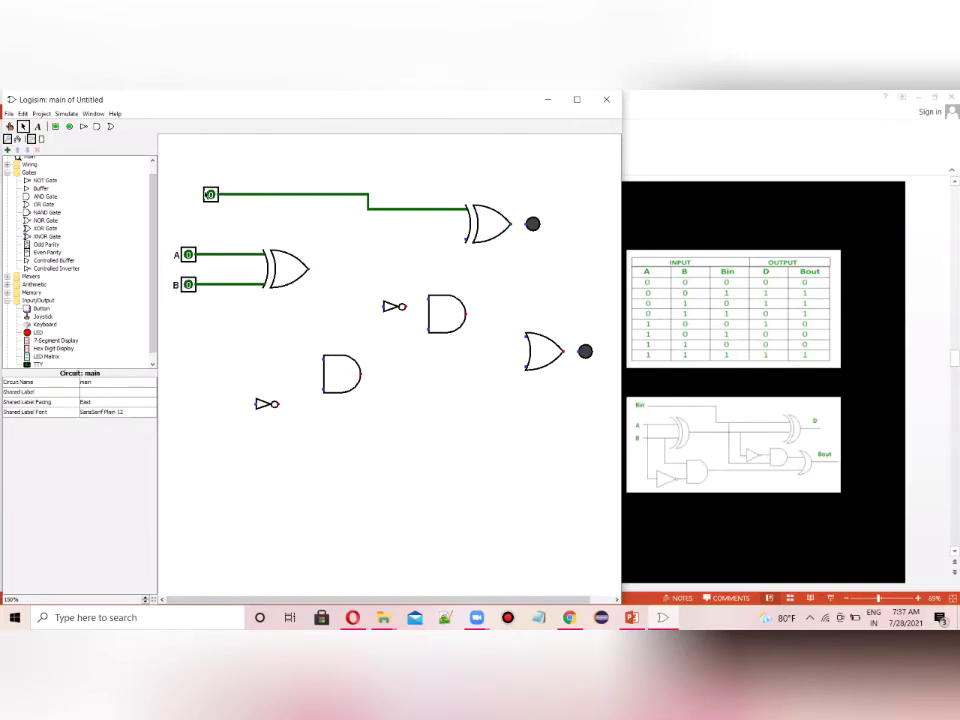
# Label the uppermost input pin Bin.
pyautogui.click(210, 194)
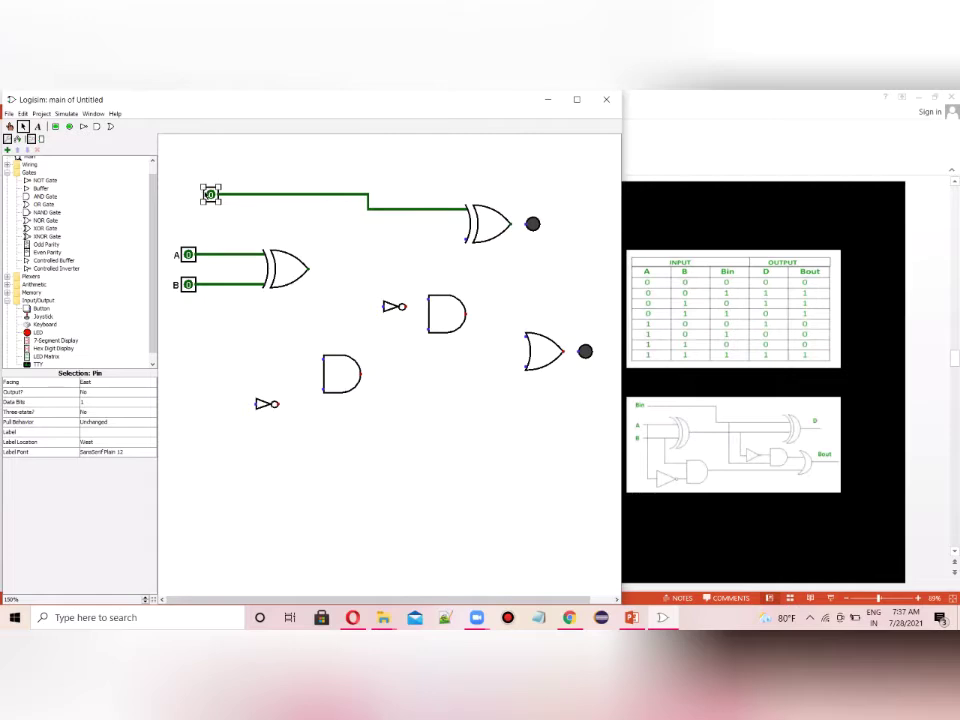
pyautogui.click(84, 432)
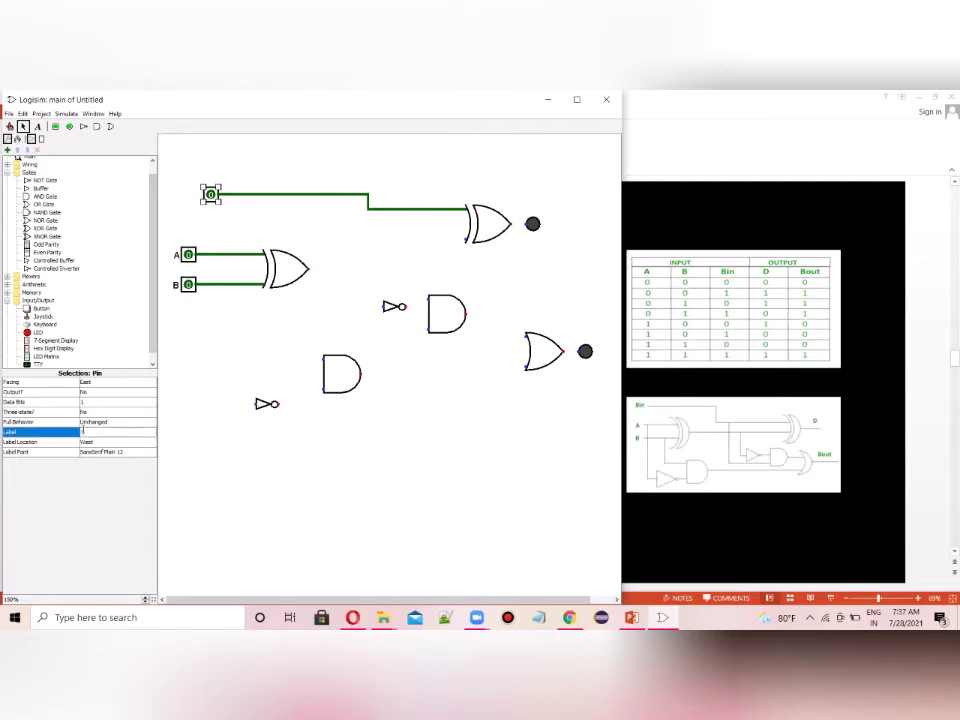
pyautogui.write('Bin')
pyautogui.click(208, 467)
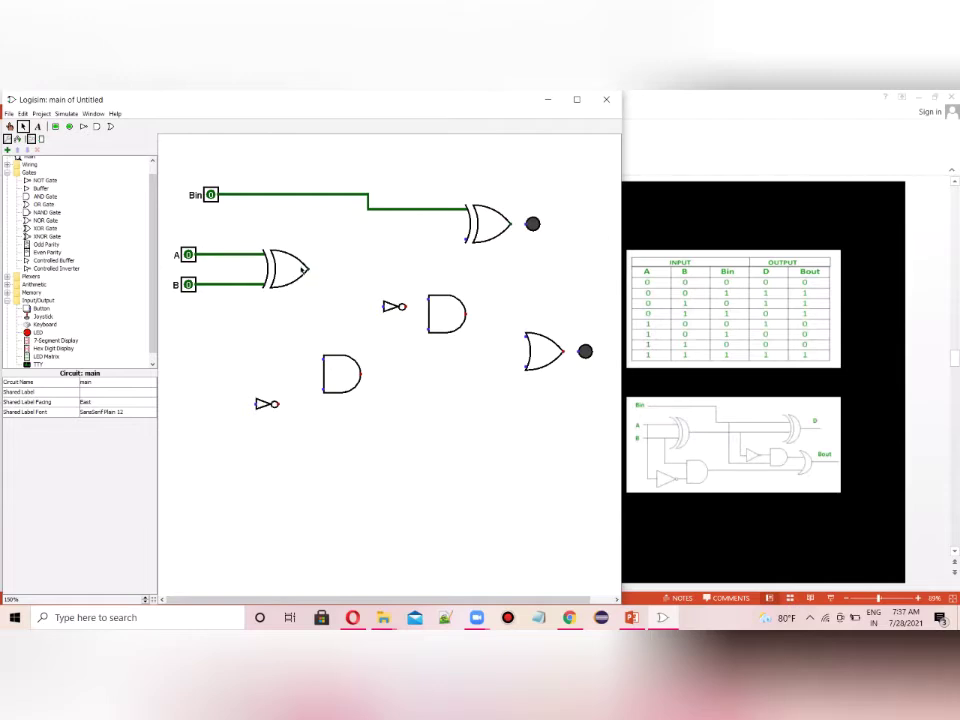
# Wire the left XOR output to the right XOR gate's lower input and, through the upper NOT gate, to the upper AND gate's upper input.
pyautogui.moveTo(310, 270); pyautogui.dragTo(466, 240)
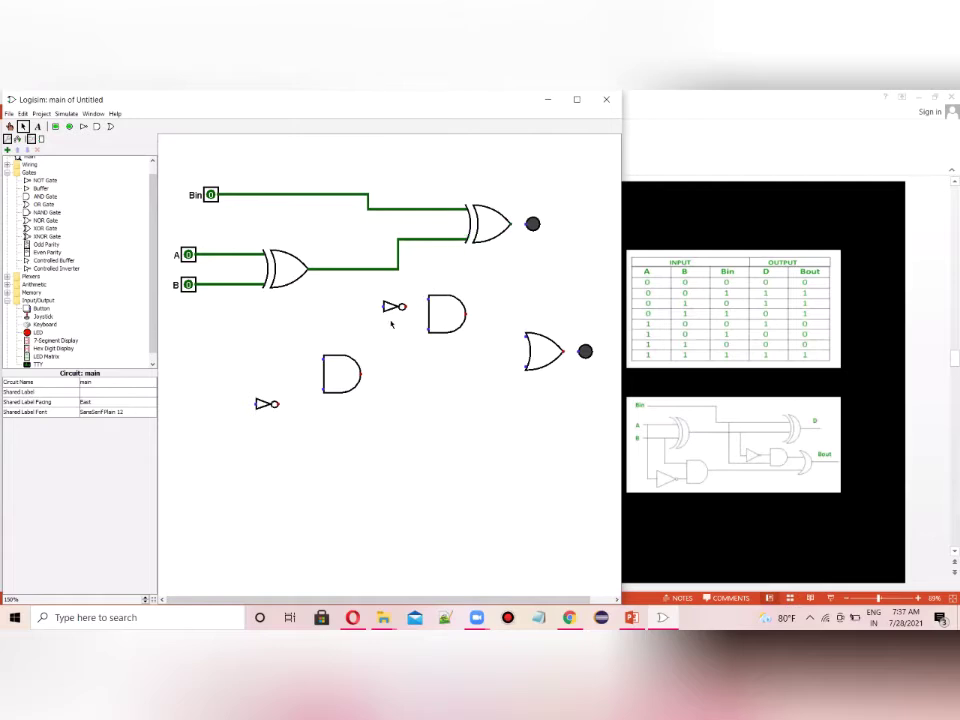
pyautogui.moveTo(383, 306); pyautogui.dragTo(361, 269)
pyautogui.moveTo(403, 307); pyautogui.dragTo(421, 300)
# Branch the Bin wire to the upper AND gate's lower input and wire that AND gate's output to the OR gate's upper input.
pyautogui.moveTo(322, 194)
pyautogui.mouseDown()
pyautogui.moveTo(325, 329)
pyautogui.moveTo(428, 331)
pyautogui.mouseUp()
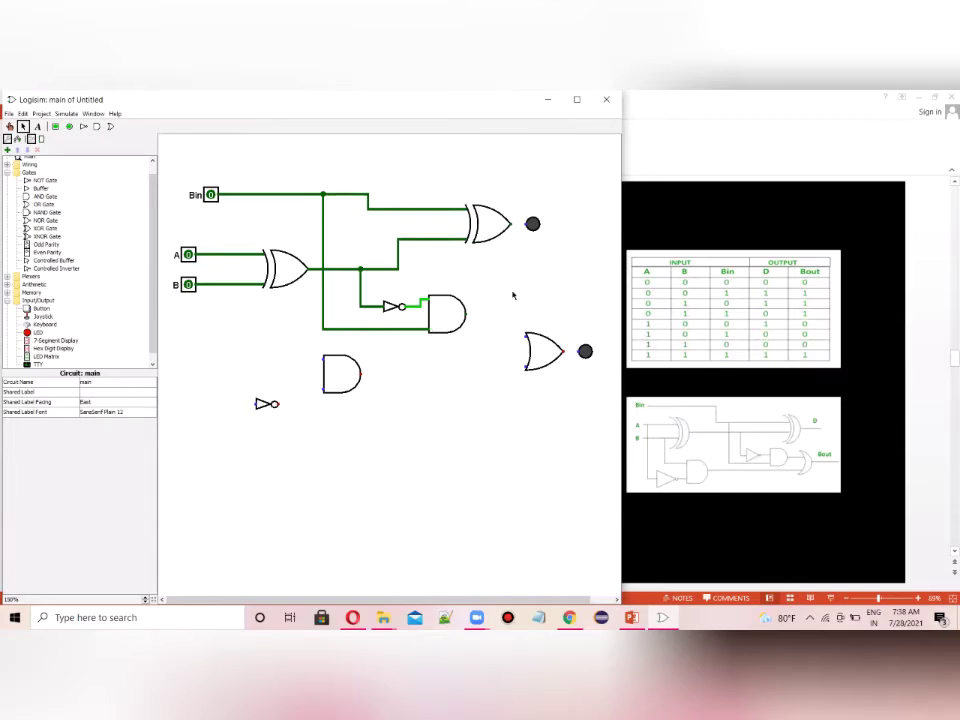
pyautogui.moveTo(465, 315); pyautogui.dragTo(527, 337)
# Branch A through the lower NOT gate to the lower AND gate's lower input, and branch B to that AND gate's upper input.
pyautogui.moveTo(204, 255); pyautogui.dragTo(258, 403)
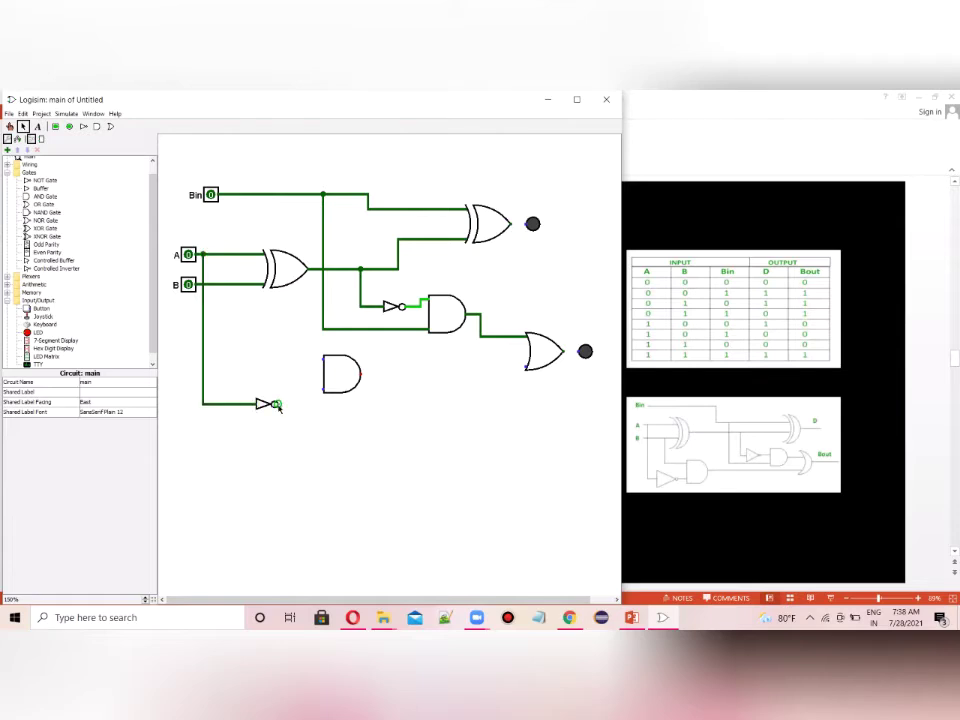
pyautogui.moveTo(278, 405); pyautogui.dragTo(324, 391)
pyautogui.moveTo(233, 285); pyautogui.dragTo(233, 358)
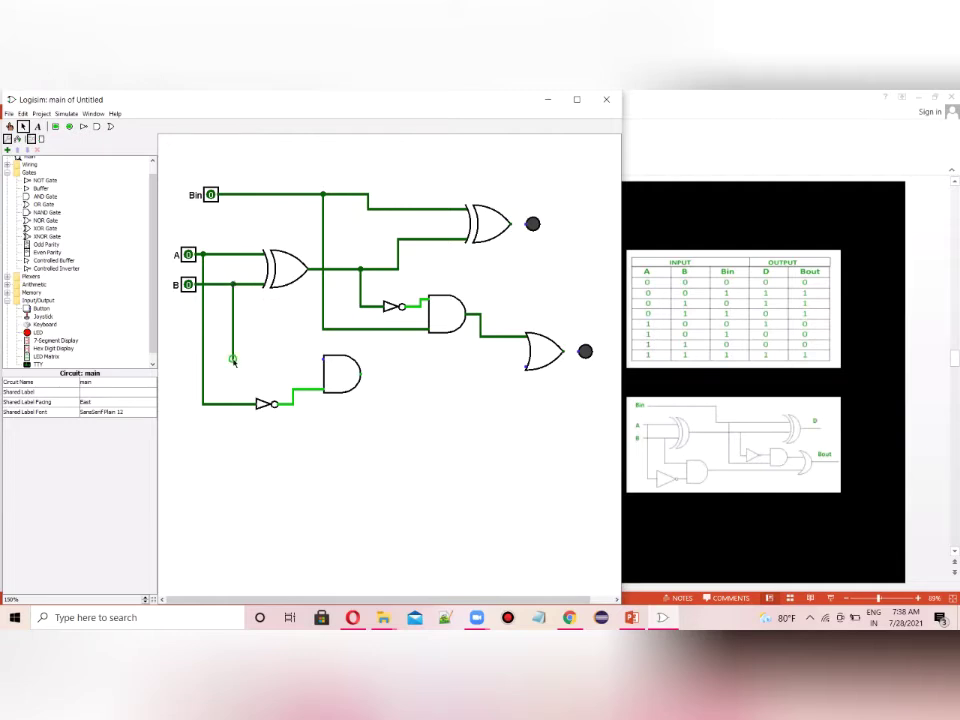
pyautogui.moveTo(233, 358); pyautogui.dragTo(324, 360)
# Wire the lower AND gate's output to the OR gate's lower input and connect the OR and right XOR outputs to their LEDs.
pyautogui.moveTo(362, 376); pyautogui.dragTo(584, 351)
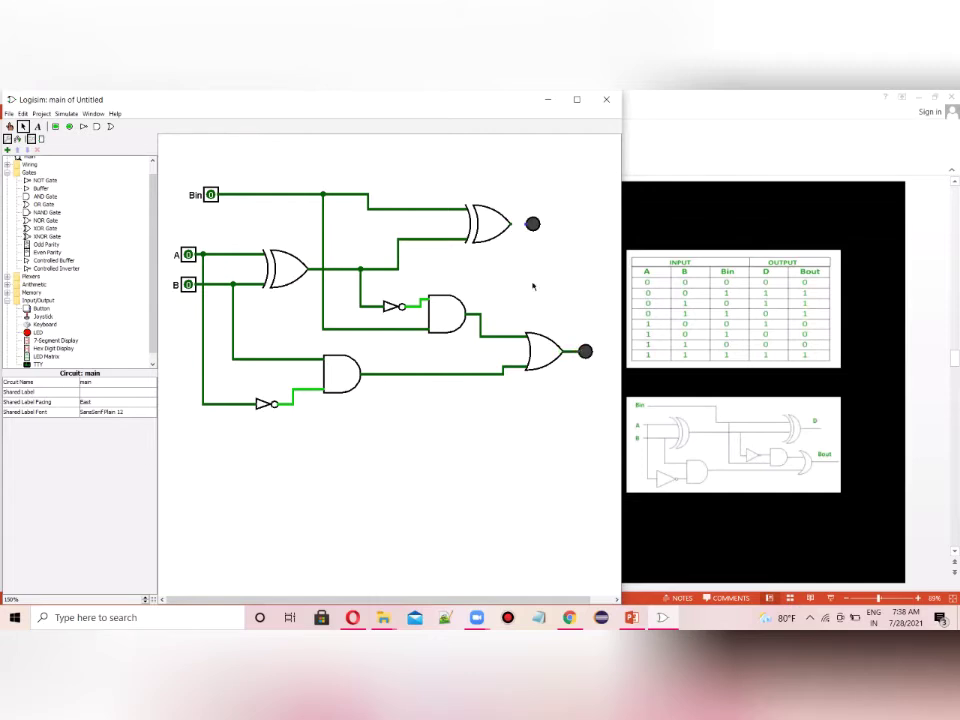
pyautogui.moveTo(509, 225); pyautogui.dragTo(530, 224)
# Add the text labels D beside the upper LED and BOUT beside the lower LED.
pyautogui.click(38, 127)
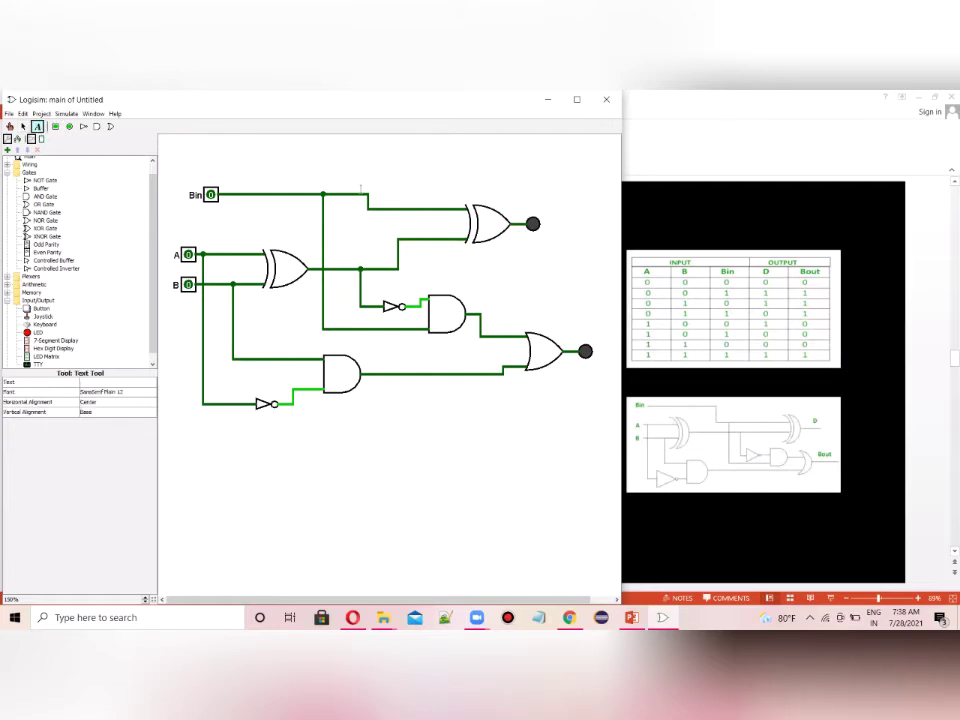
pyautogui.click(556, 222)
pyautogui.write('D')
pyautogui.click(598, 351)
pyautogui.write('BOUT')
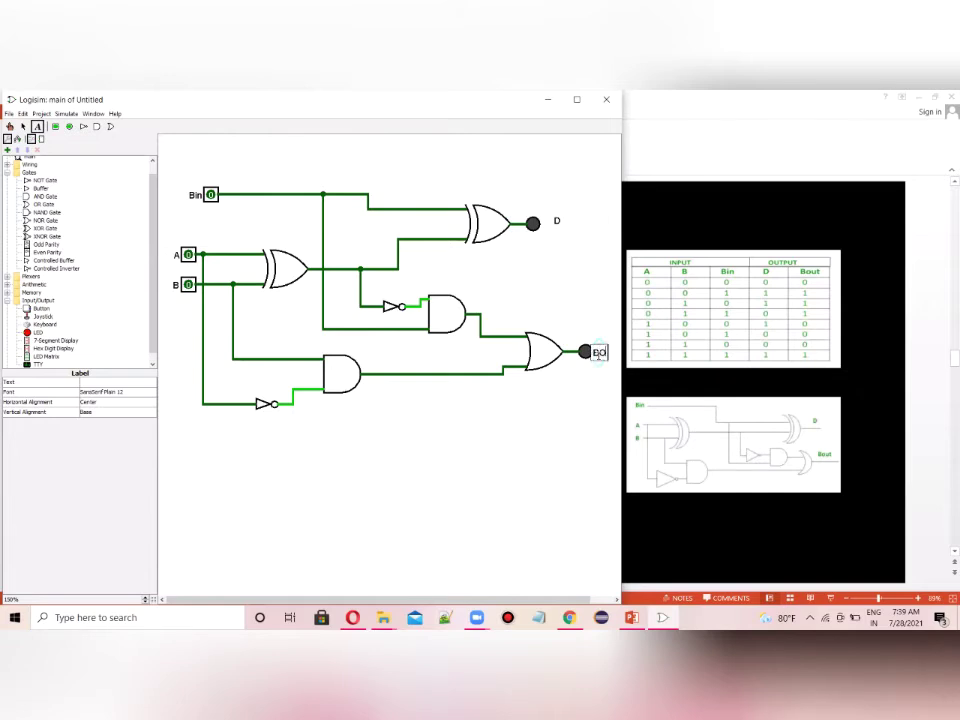
pyautogui.click(593, 391)
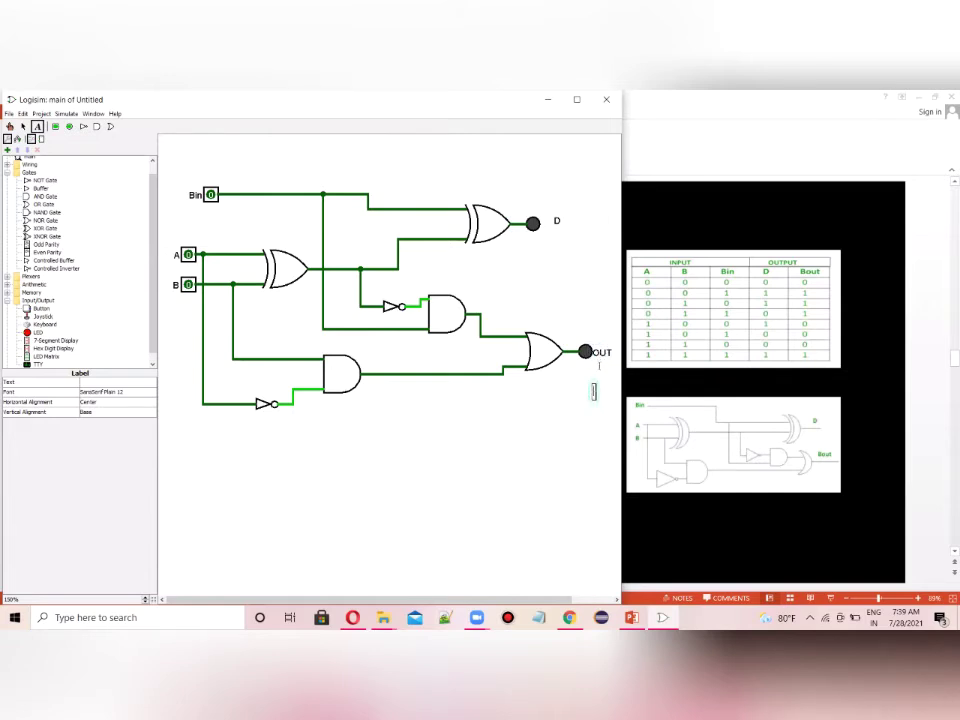
pyautogui.click(588, 352)
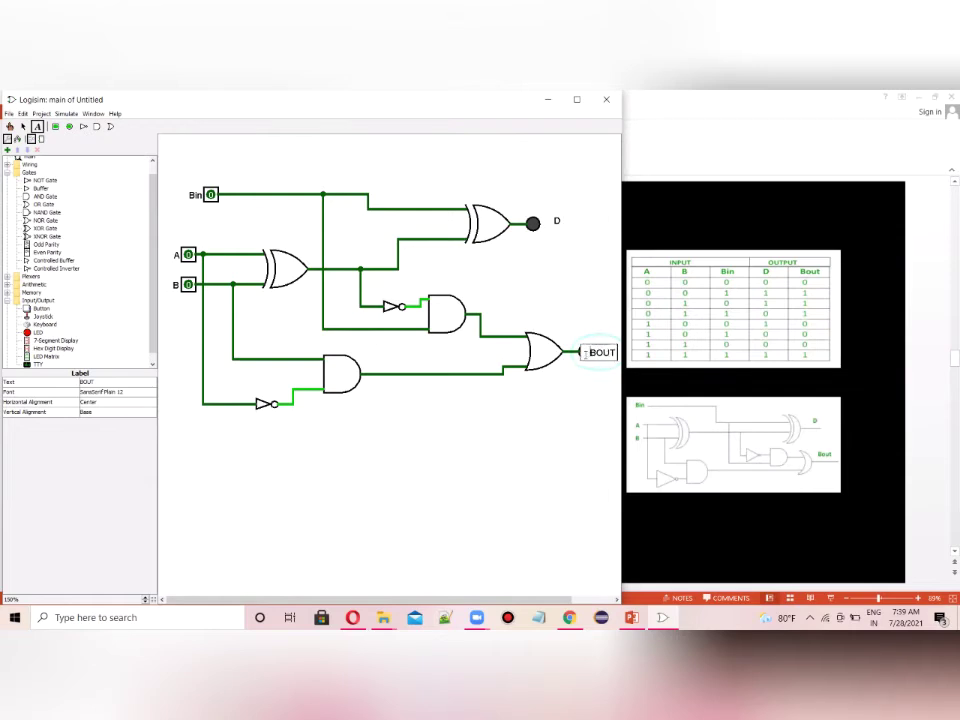
pyautogui.click(599, 387)
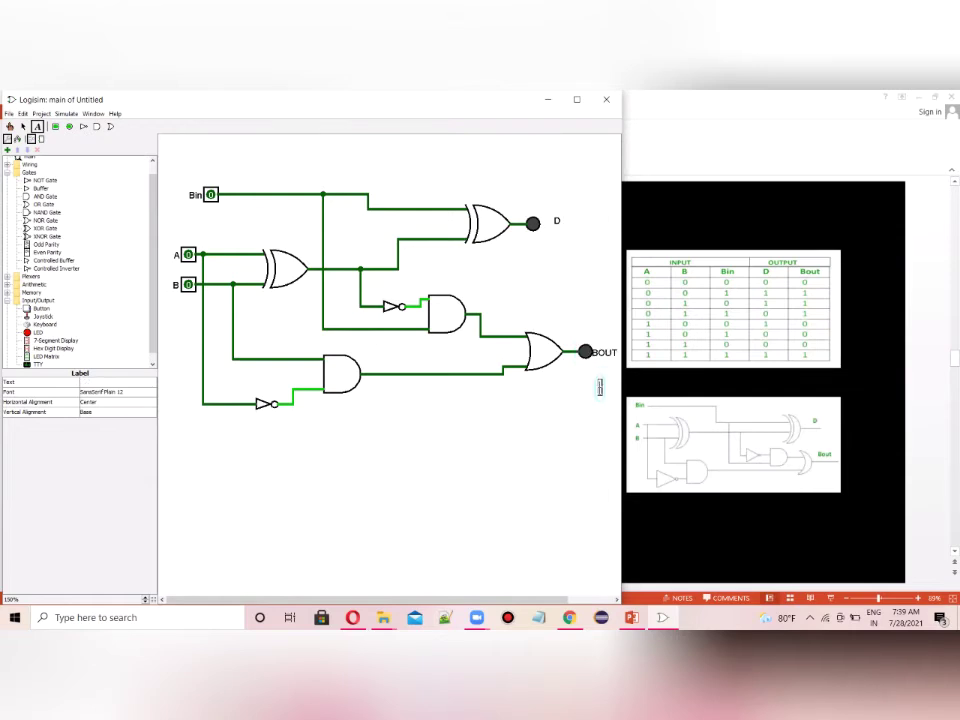
pyautogui.click(586, 401)
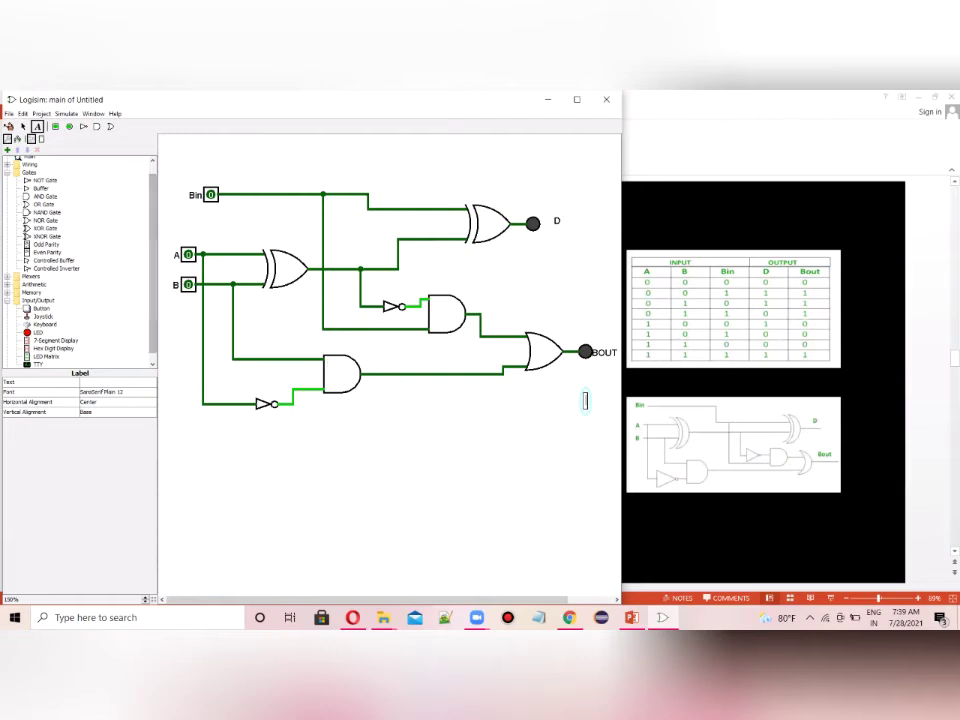
# Set the Bin input to 1 with the Poke tool to test the circuit with A and B at 0.
pyautogui.click(9, 127)
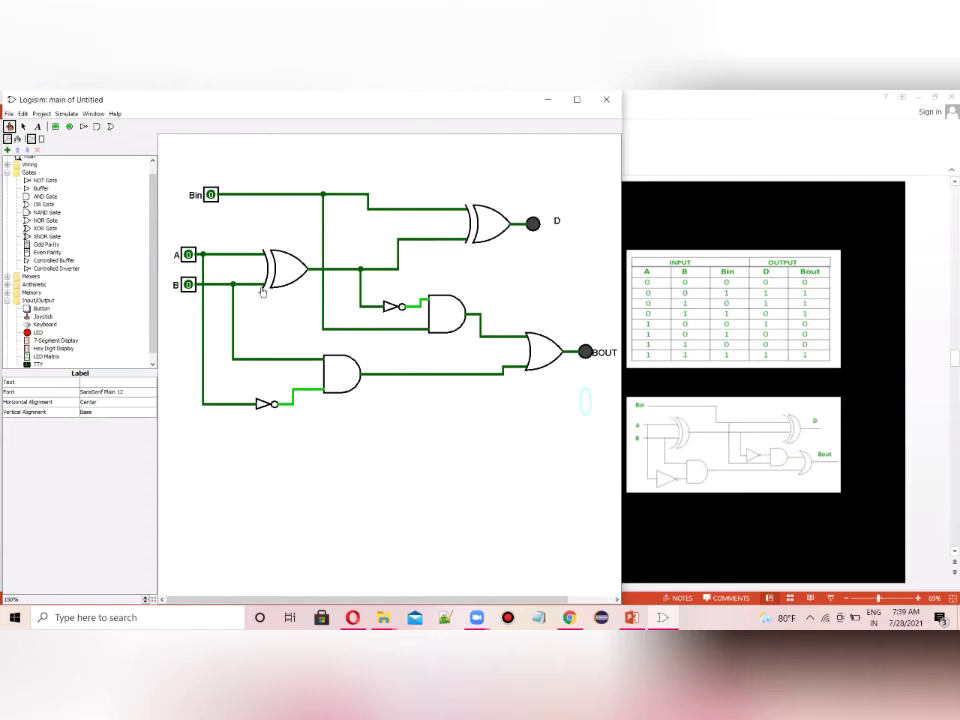
pyautogui.click(211, 194)
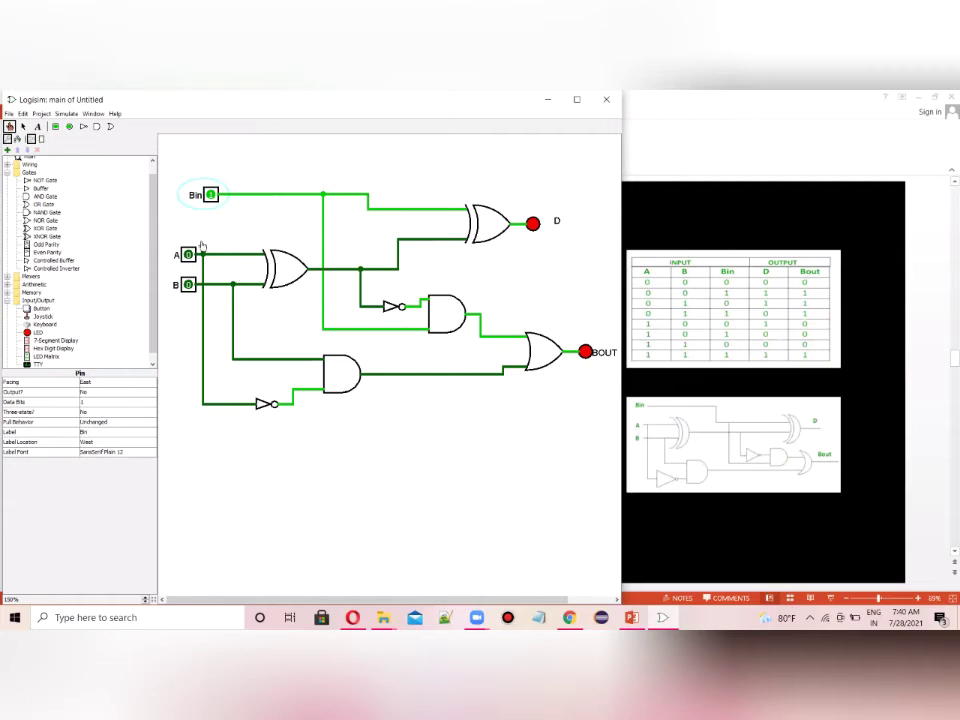
# Test the circuit with A at 0 and B at 1, first with Bin at 0 and then with Bin at 1.
pyautogui.click(210, 194)
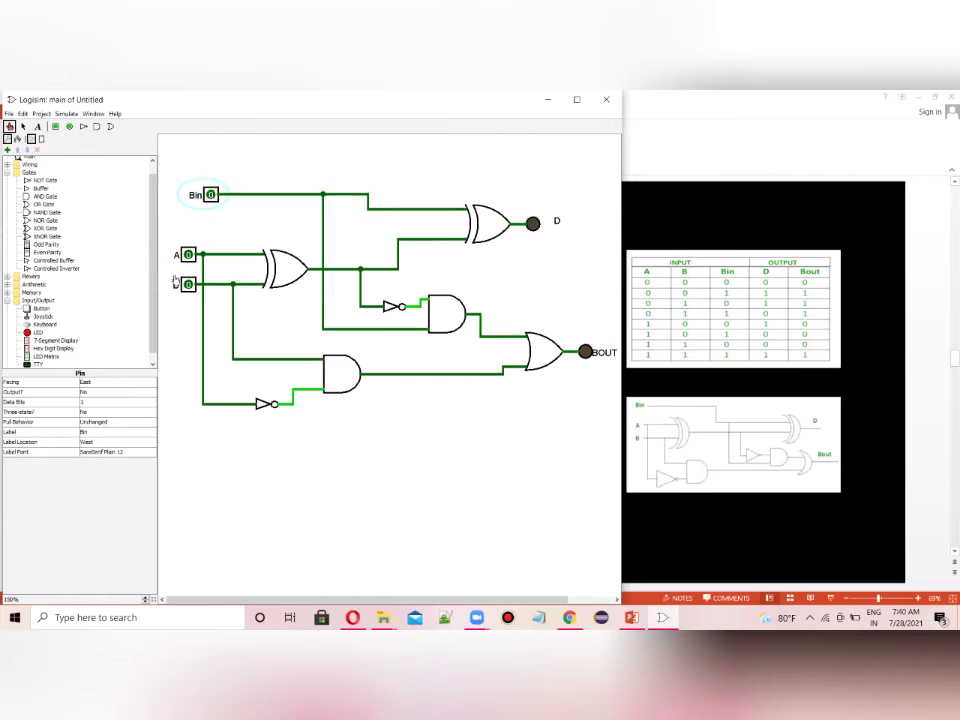
pyautogui.click(188, 255)
pyautogui.click(188, 255)
pyautogui.click(188, 286)
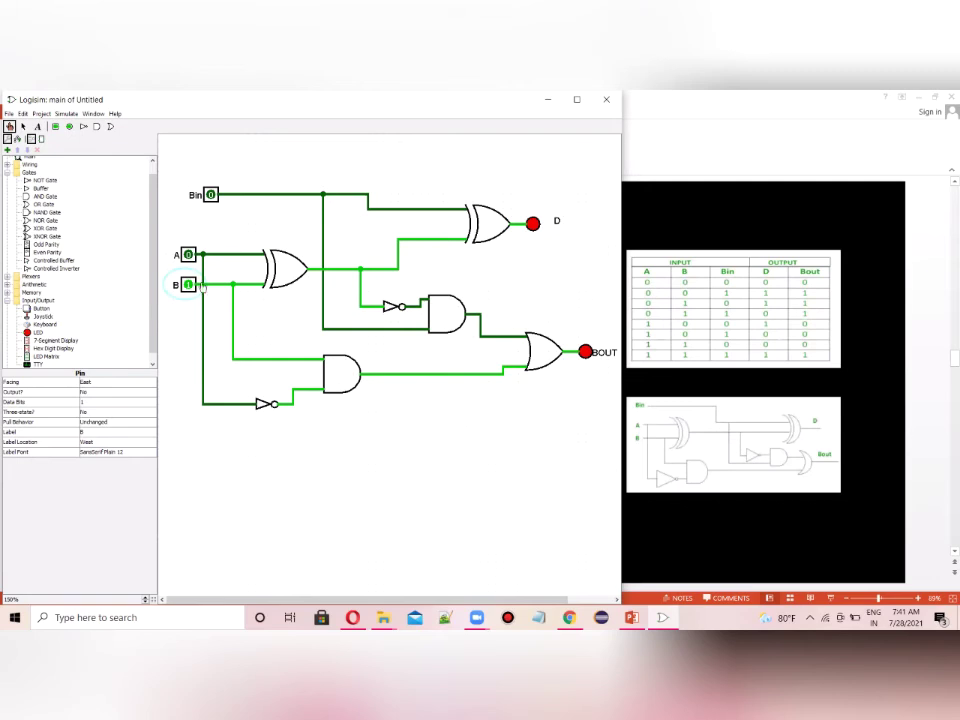
pyautogui.click(211, 195)
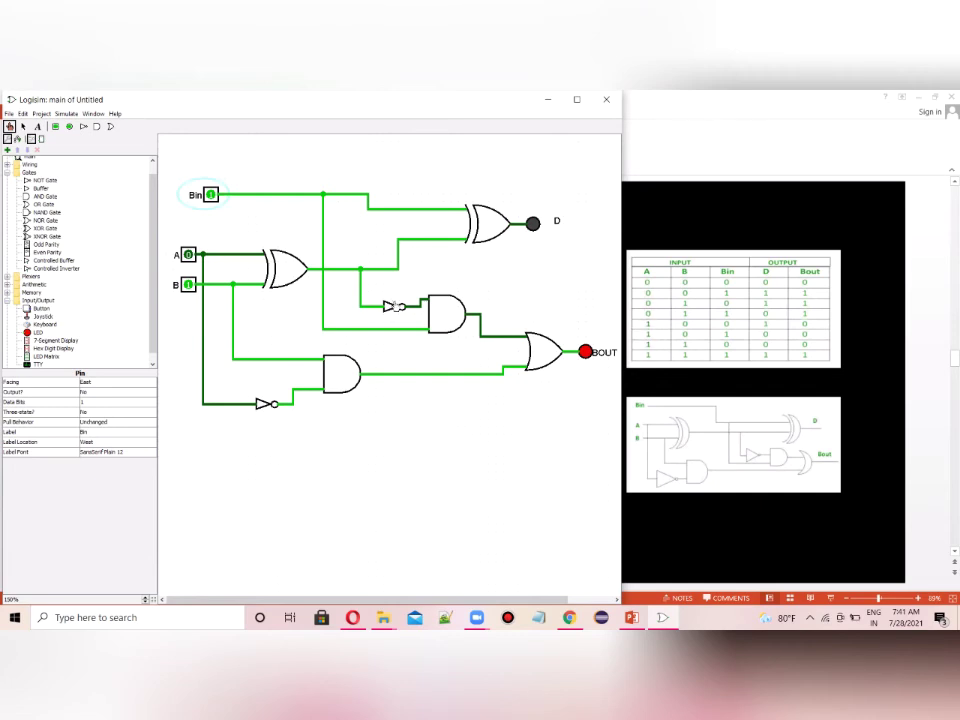
# Set A to 1, B to 0 and Bin to 0 to test that row of the truth table.
pyautogui.click(188, 256)
pyautogui.click(188, 255)
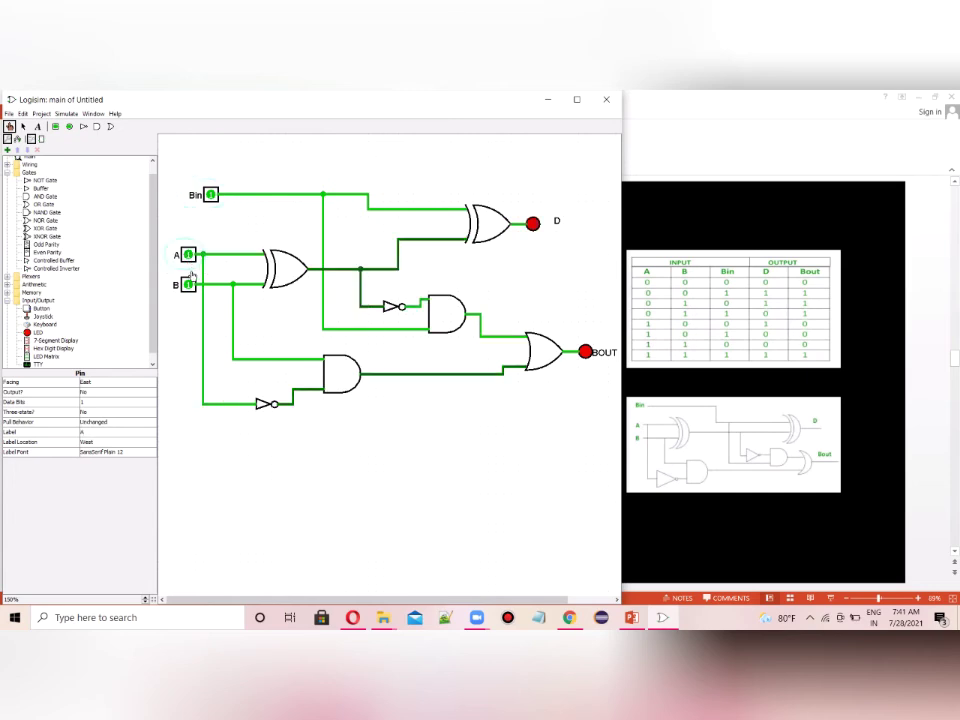
pyautogui.click(188, 285)
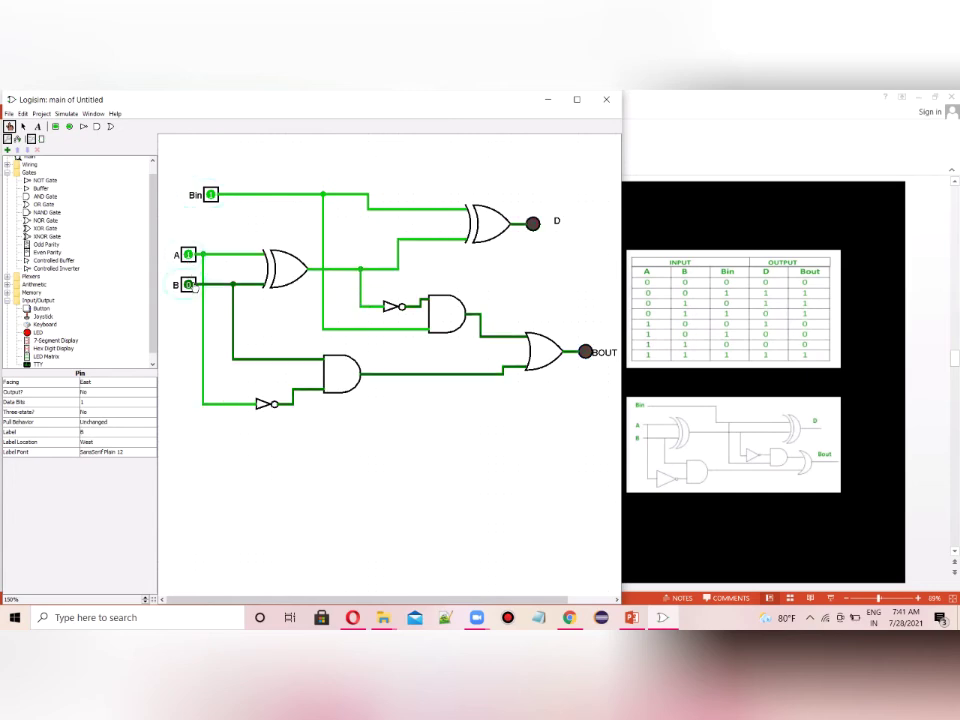
pyautogui.click(210, 194)
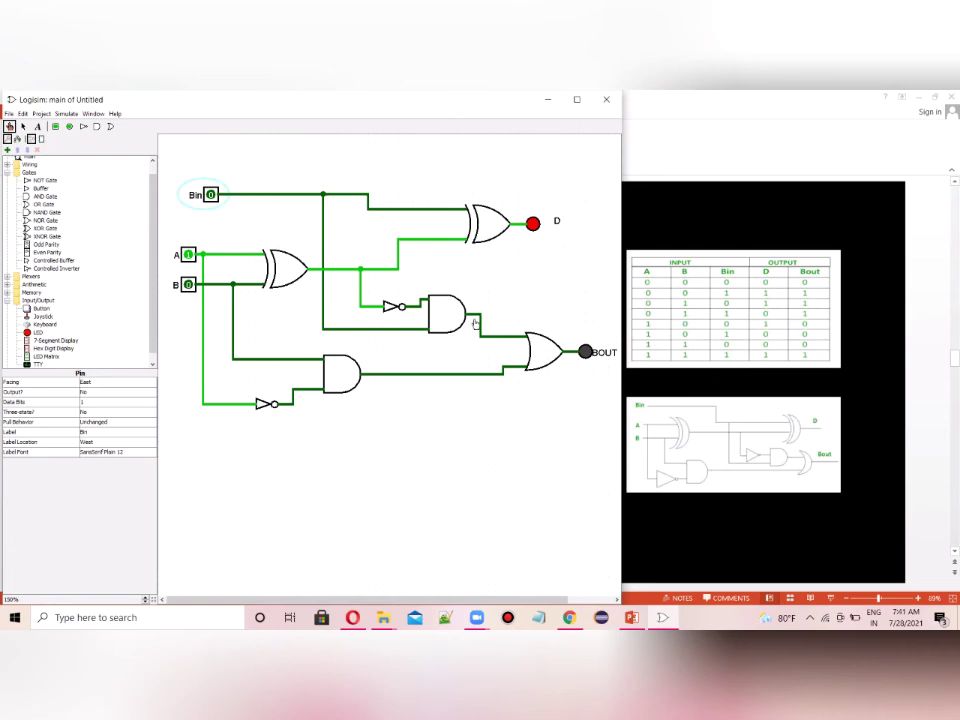
# Set Bin and B to 1 to test the circuit with all three inputs at 1.
pyautogui.click(211, 197)
pyautogui.click(188, 286)
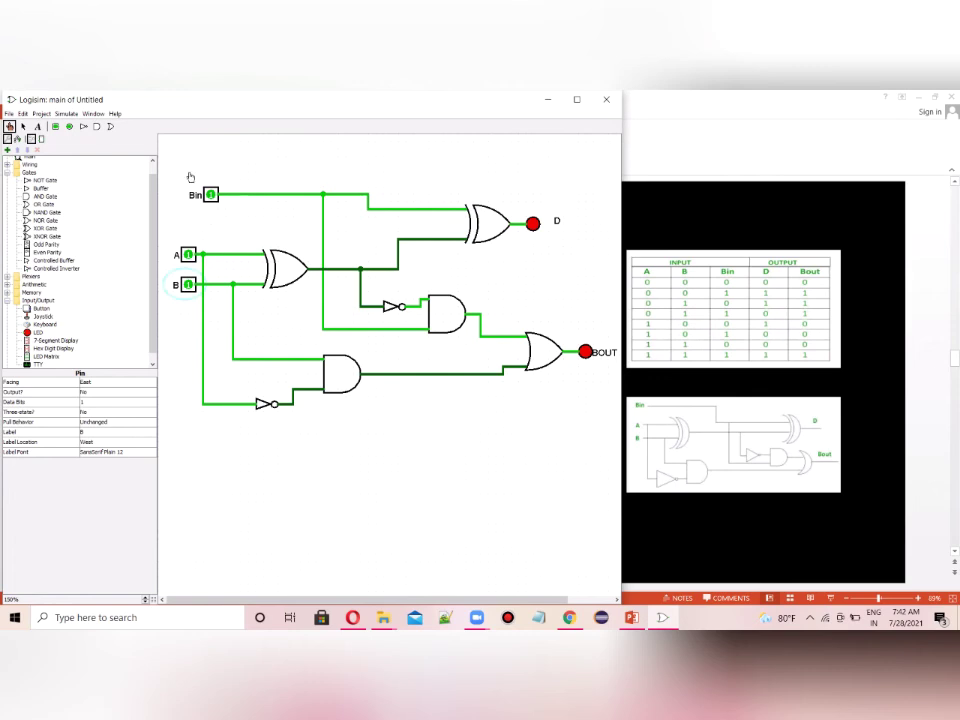
# Analyze the circuit, check its truth table for output columns, and close the analysis.
pyautogui.click(39, 115)
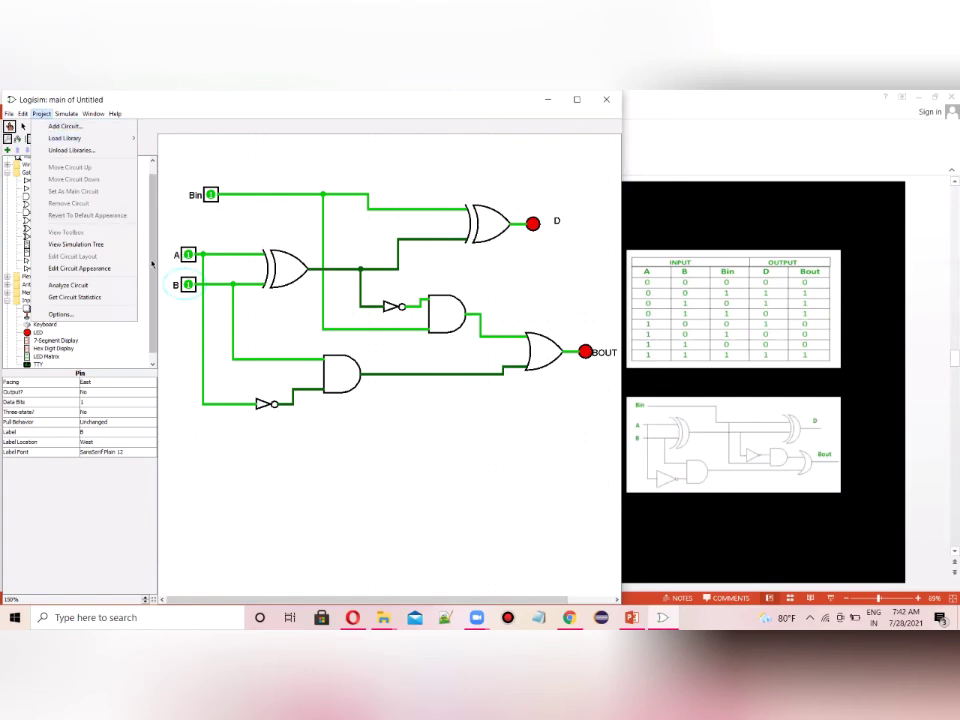
pyautogui.click(70, 286)
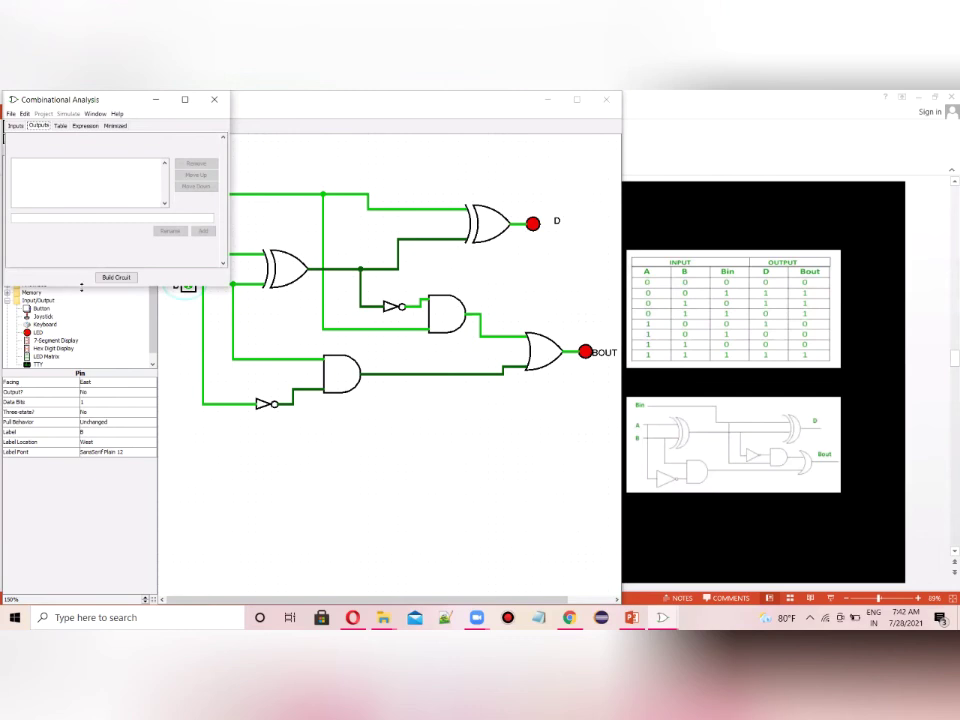
pyautogui.click(61, 127)
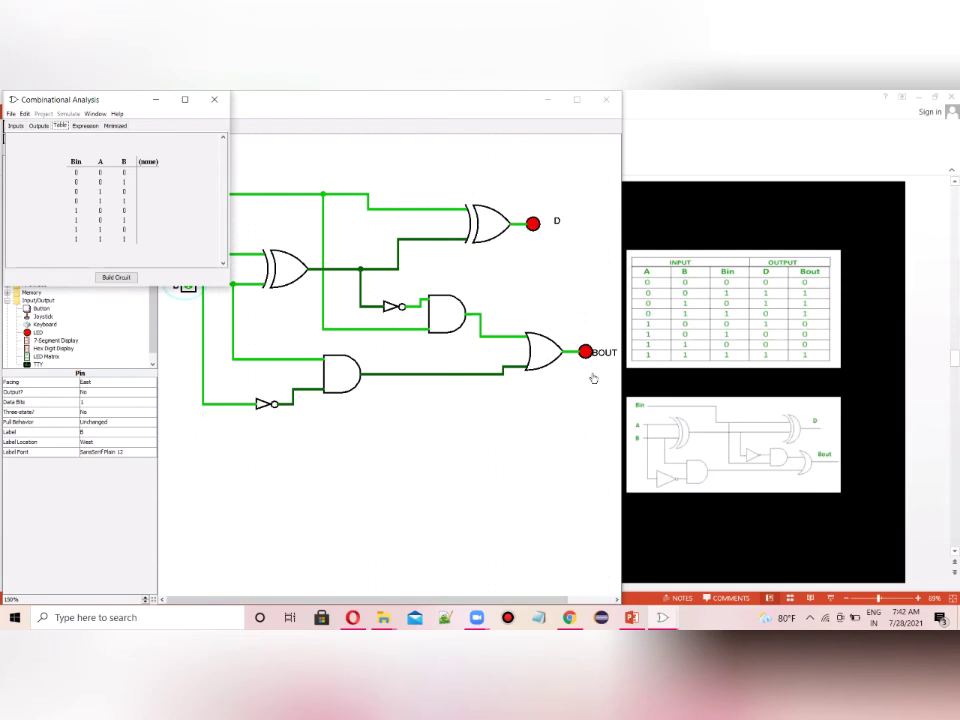
pyautogui.click(213, 100)
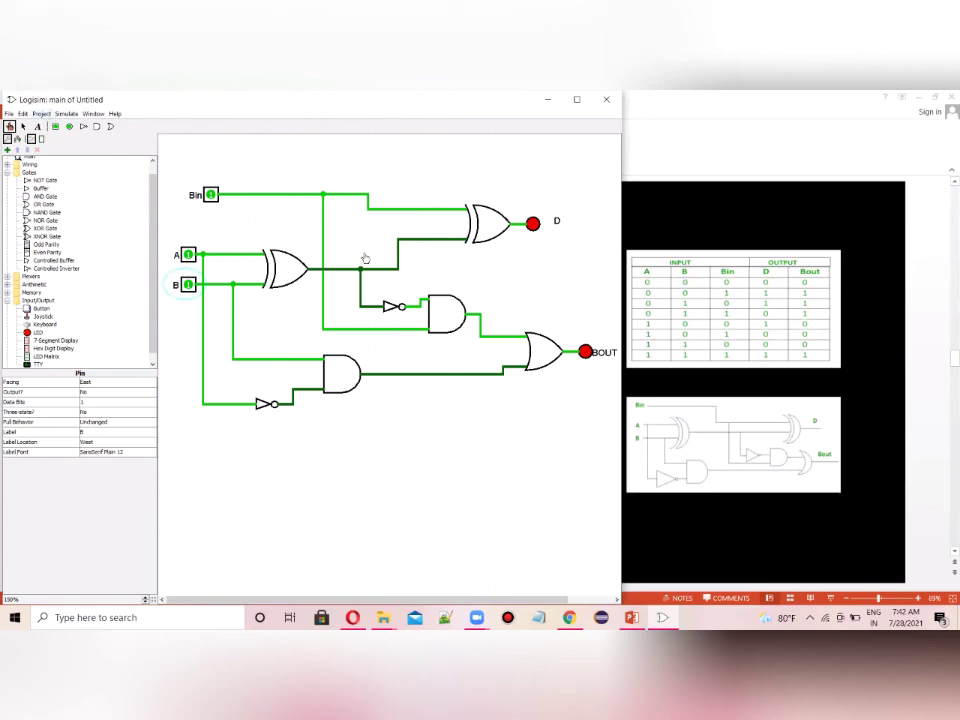
# Delete the LEDs at the D and BOUT outputs.
pyautogui.rightClick(533, 223)
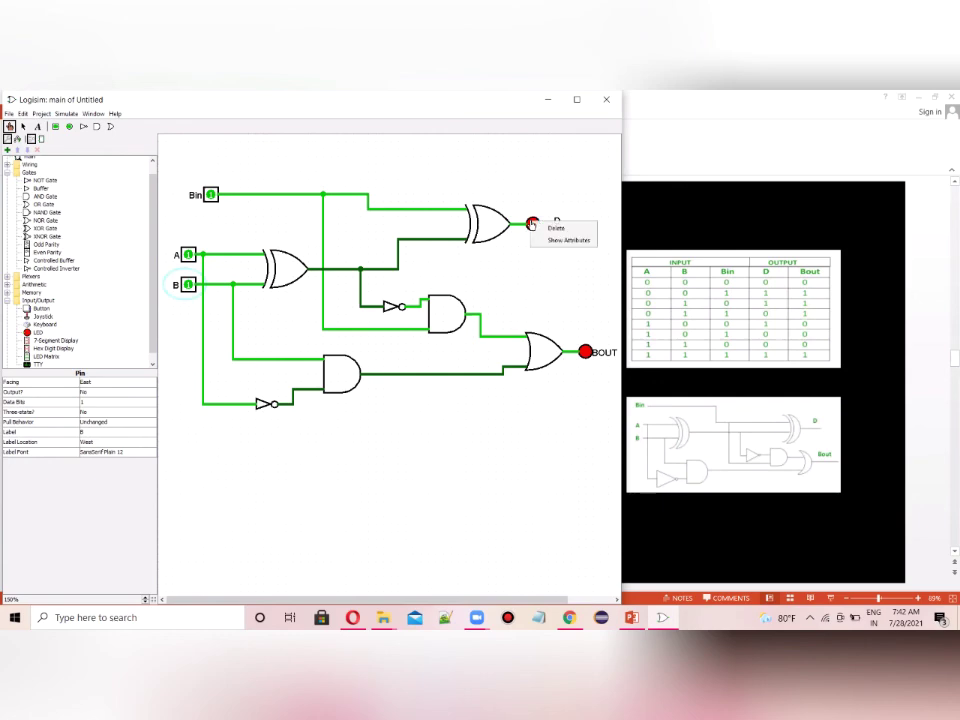
pyautogui.click(543, 232)
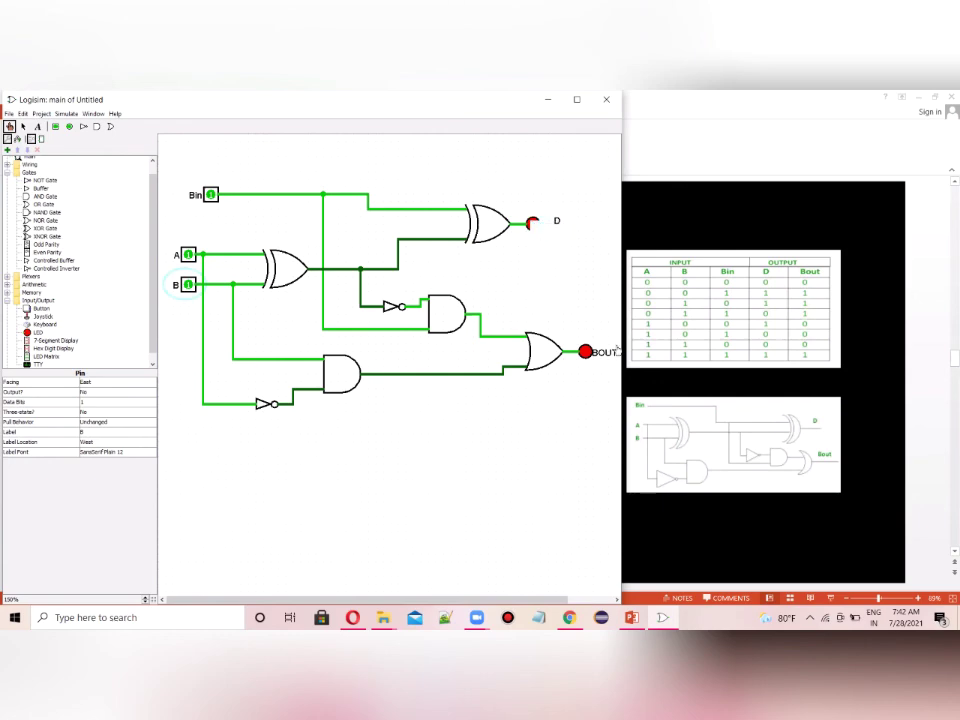
pyautogui.rightClick(585, 357)
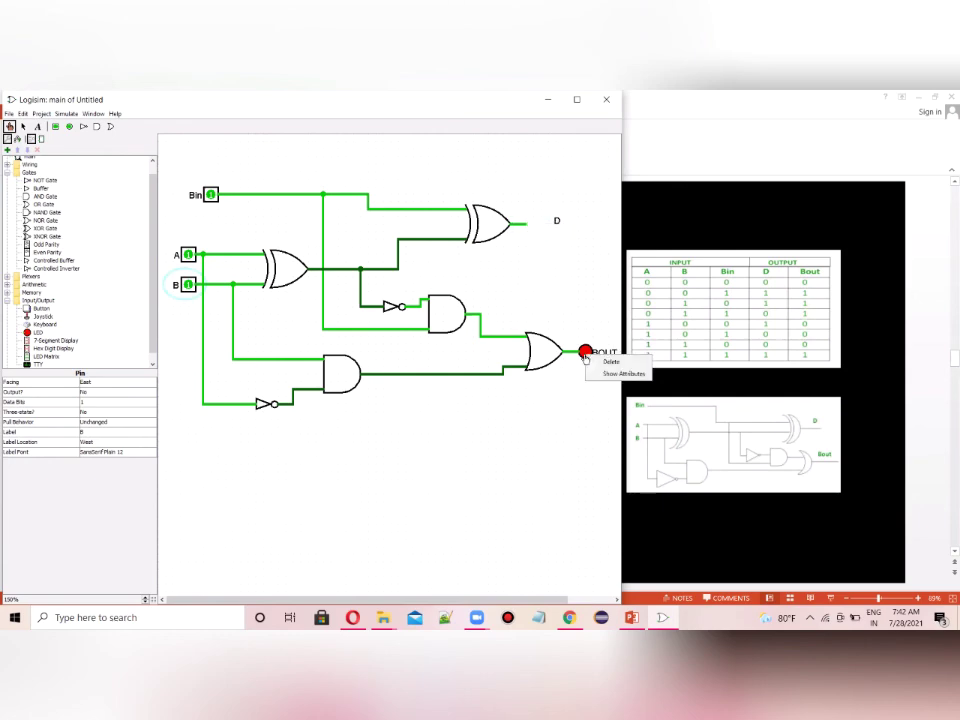
pyautogui.click(598, 361)
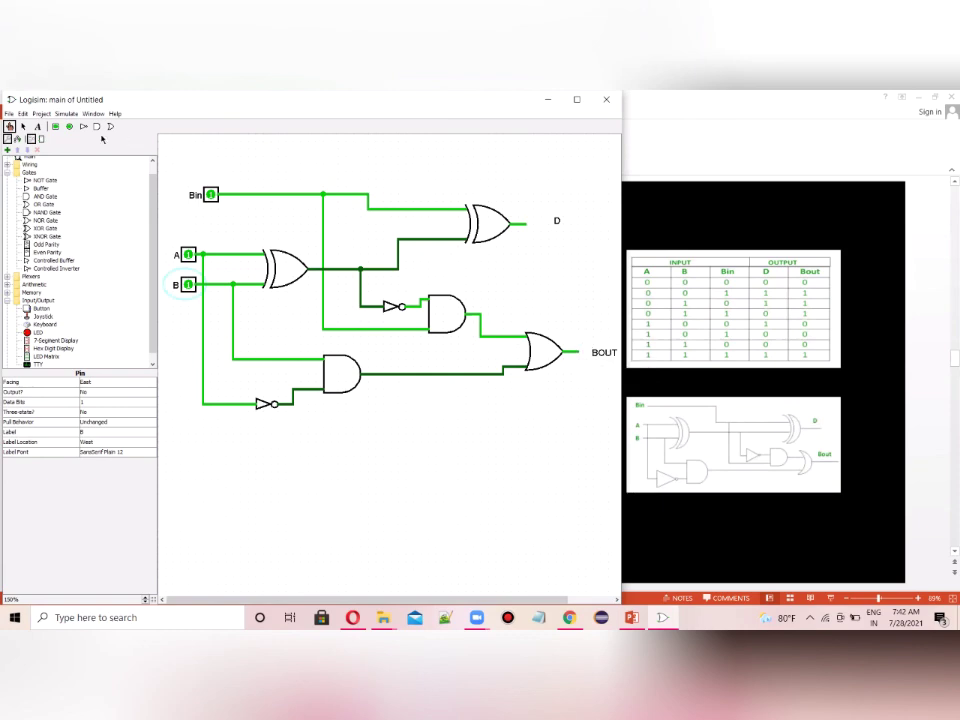
# Place output pins on the ends of the right XOR gate's and the OR gate's output wires.
pyautogui.click(69, 127)
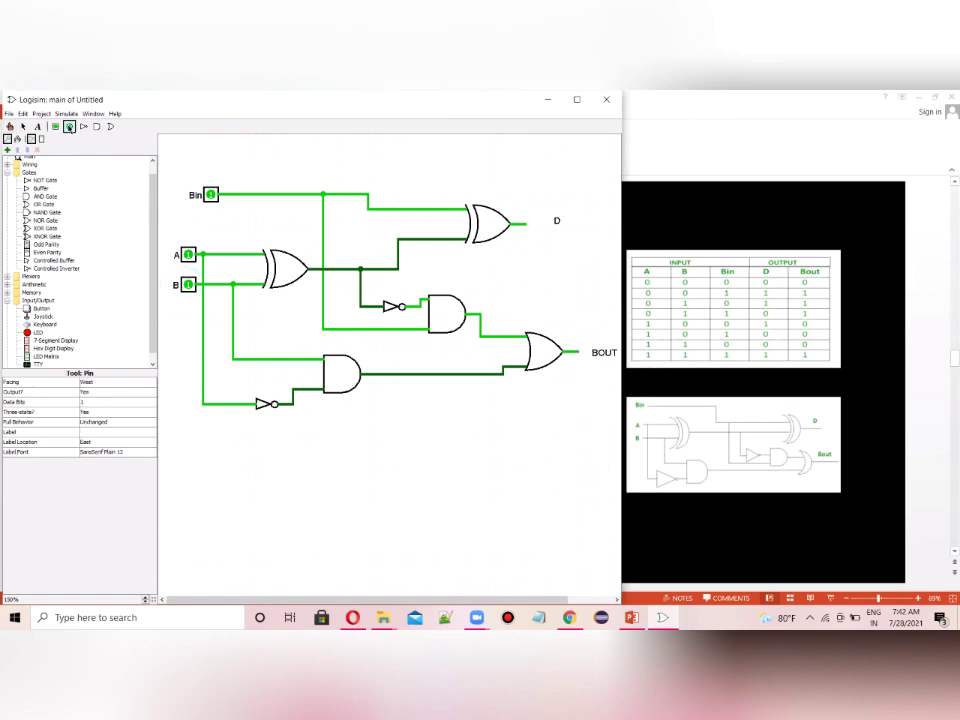
pyautogui.click(526, 224)
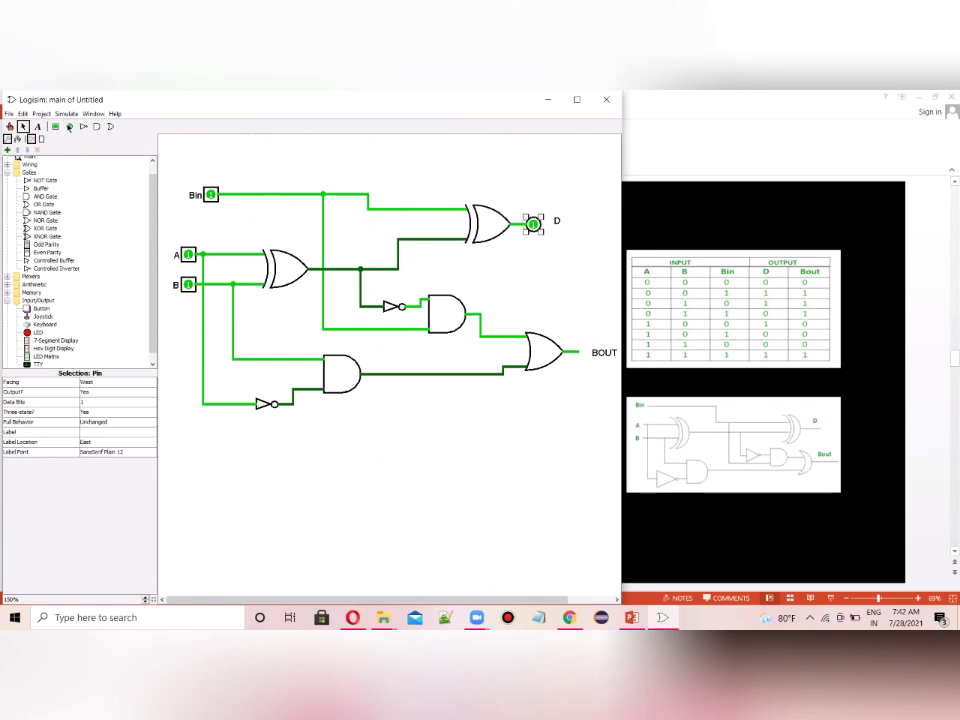
pyautogui.click(69, 127)
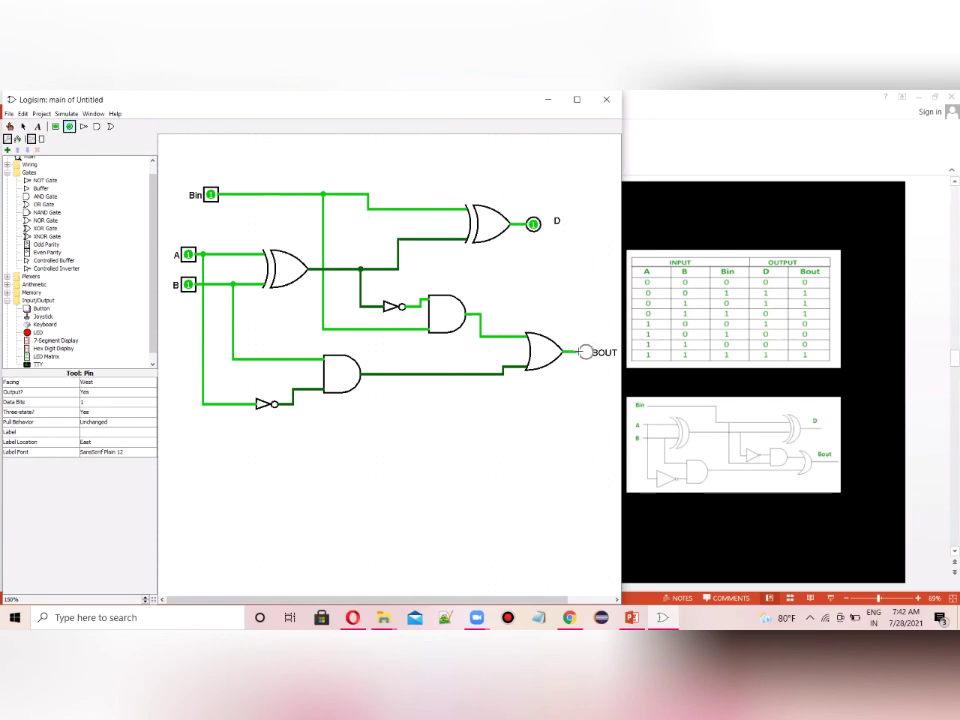
pyautogui.click(585, 352)
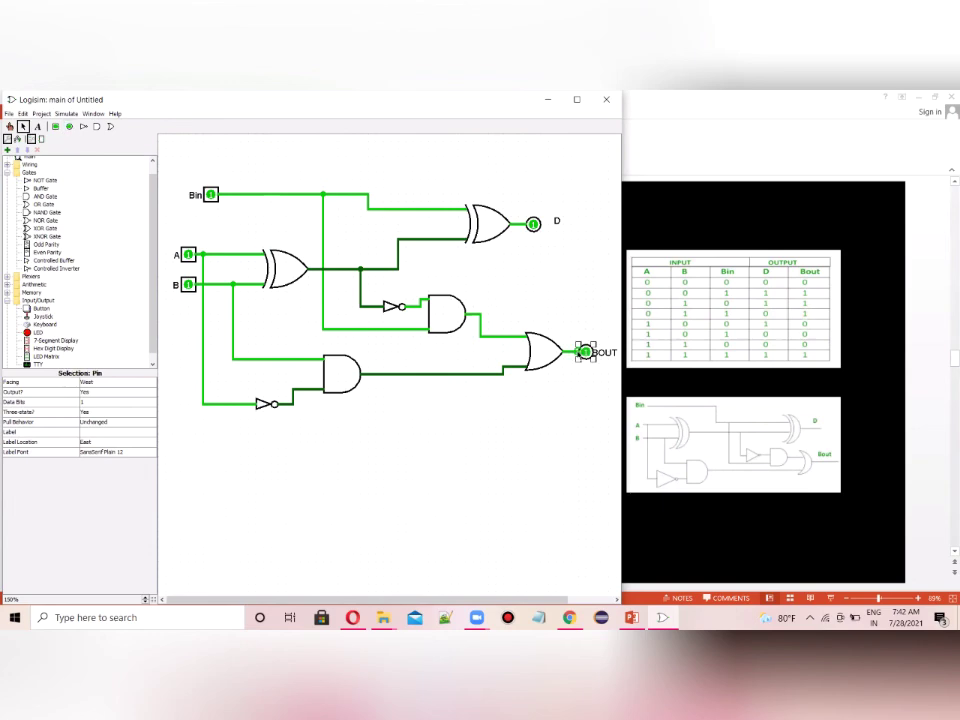
# Run the circuit analysis again with the output pins in place to compute the truth table.
pyautogui.click(41, 113)
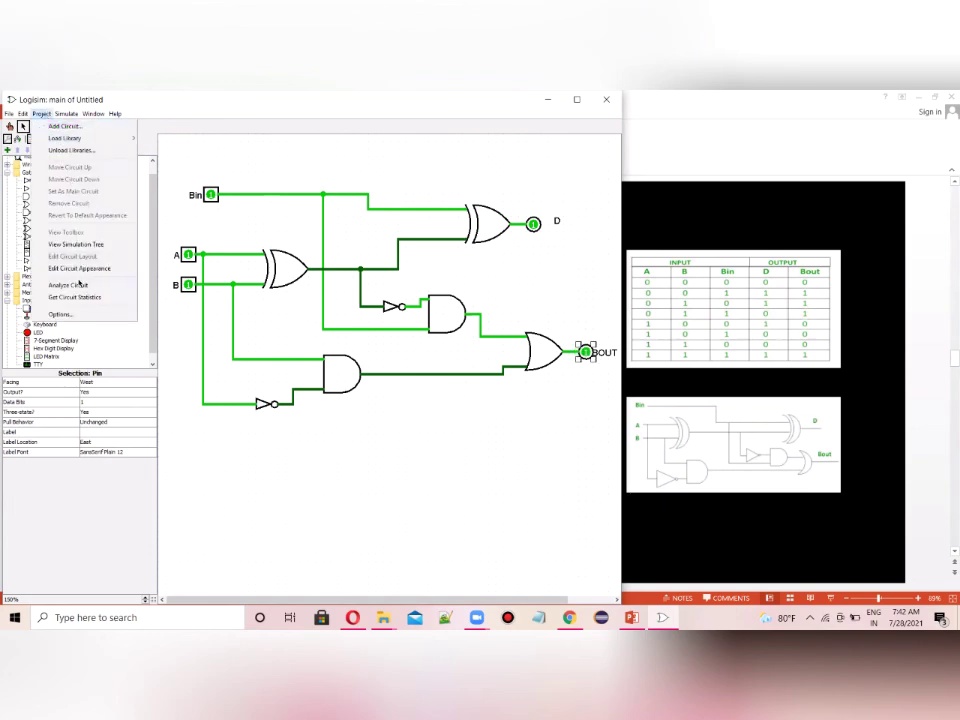
pyautogui.click(70, 285)
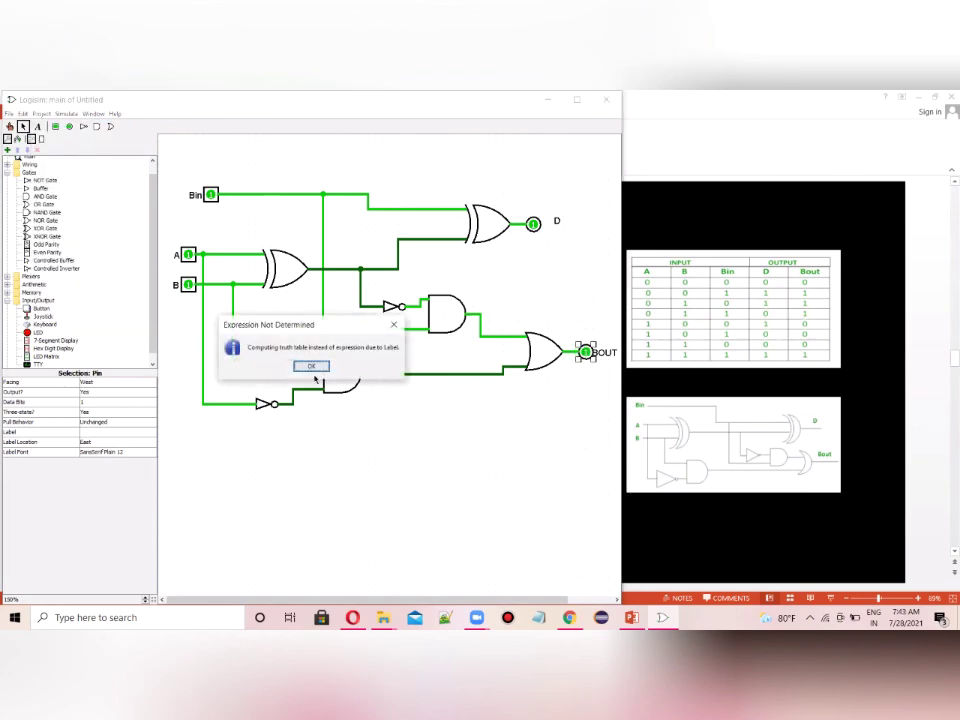
pyautogui.click(310, 366)
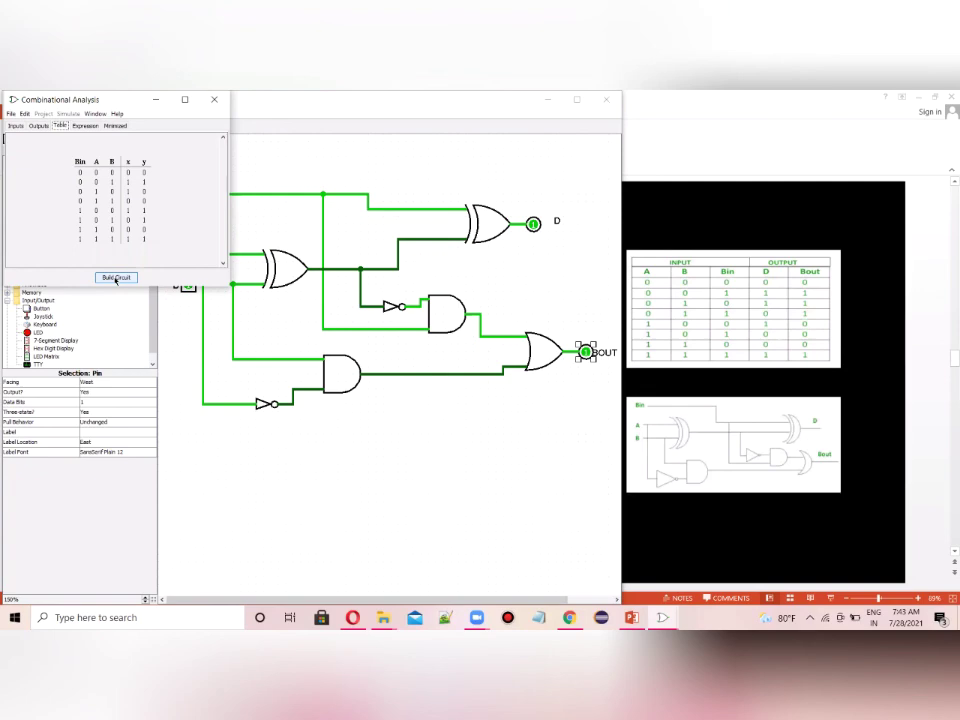
# Review the analysis's input list, output list and truth table, and close the analysis.
pyautogui.click(15, 126)
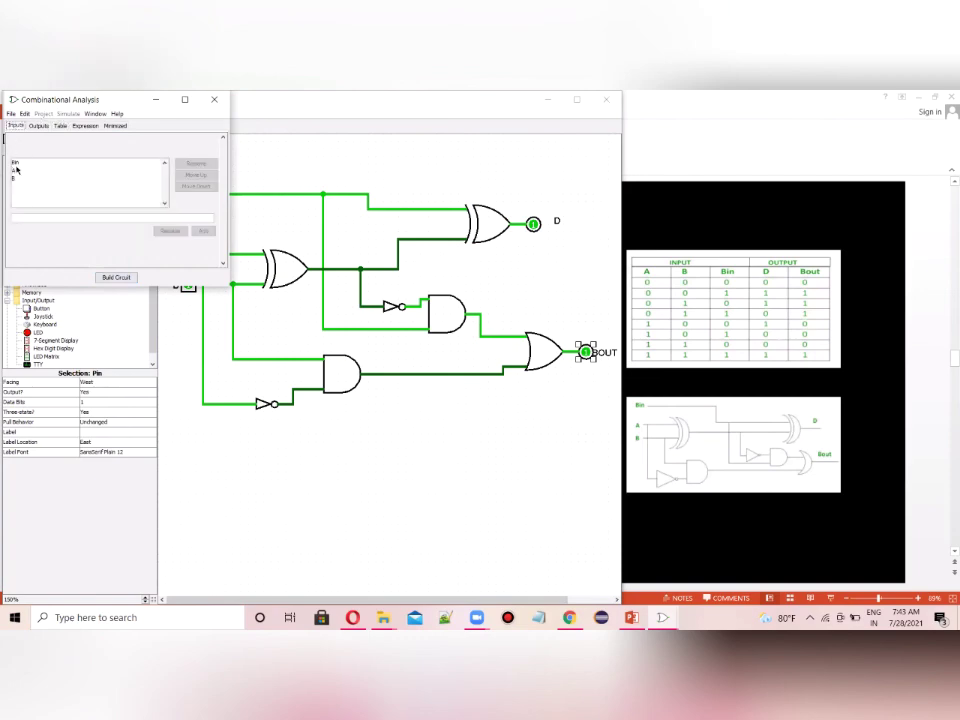
pyautogui.click(39, 126)
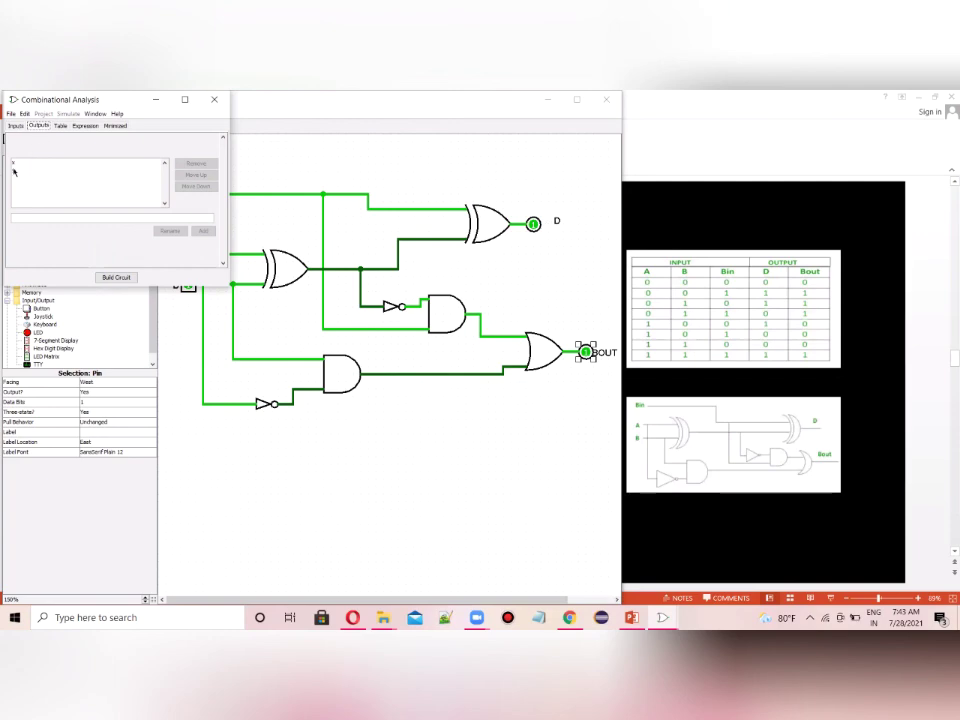
pyautogui.click(61, 126)
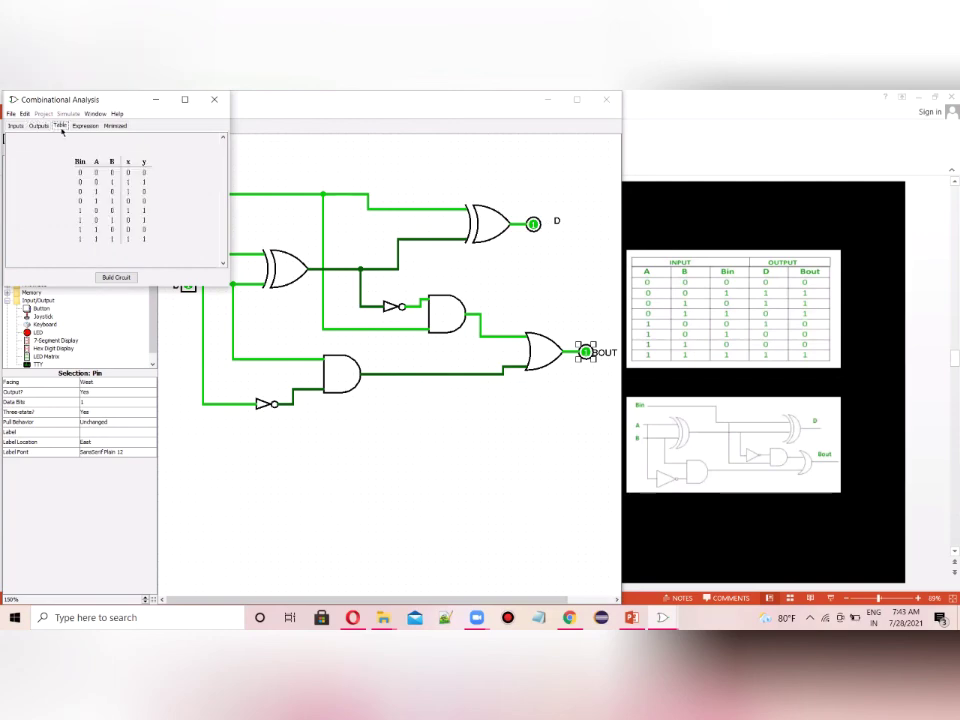
pyautogui.click(39, 126)
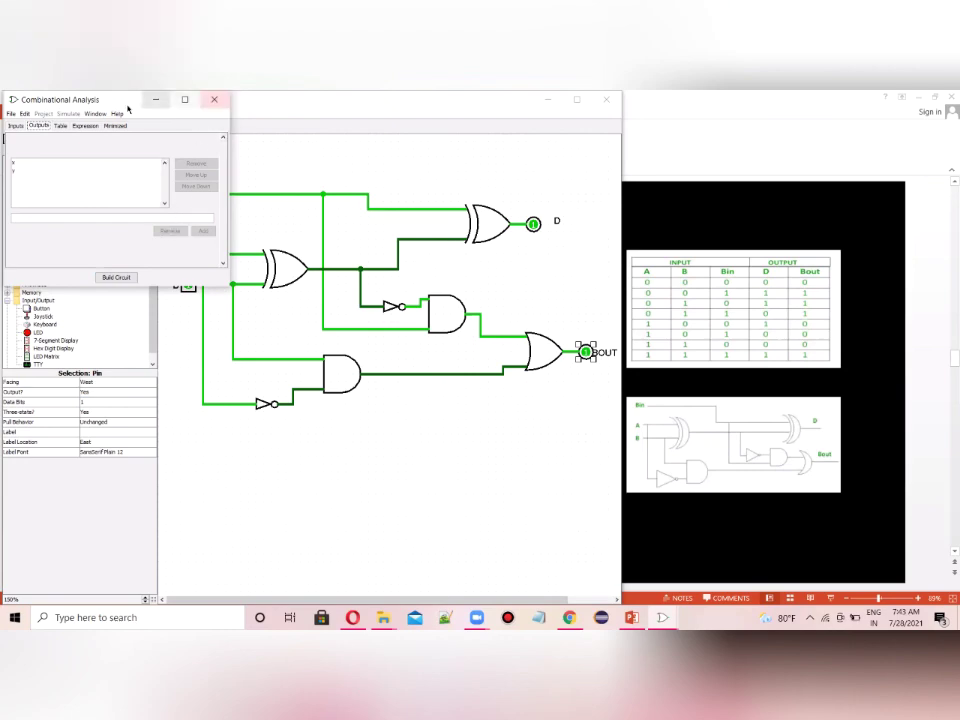
pyautogui.click(213, 101)
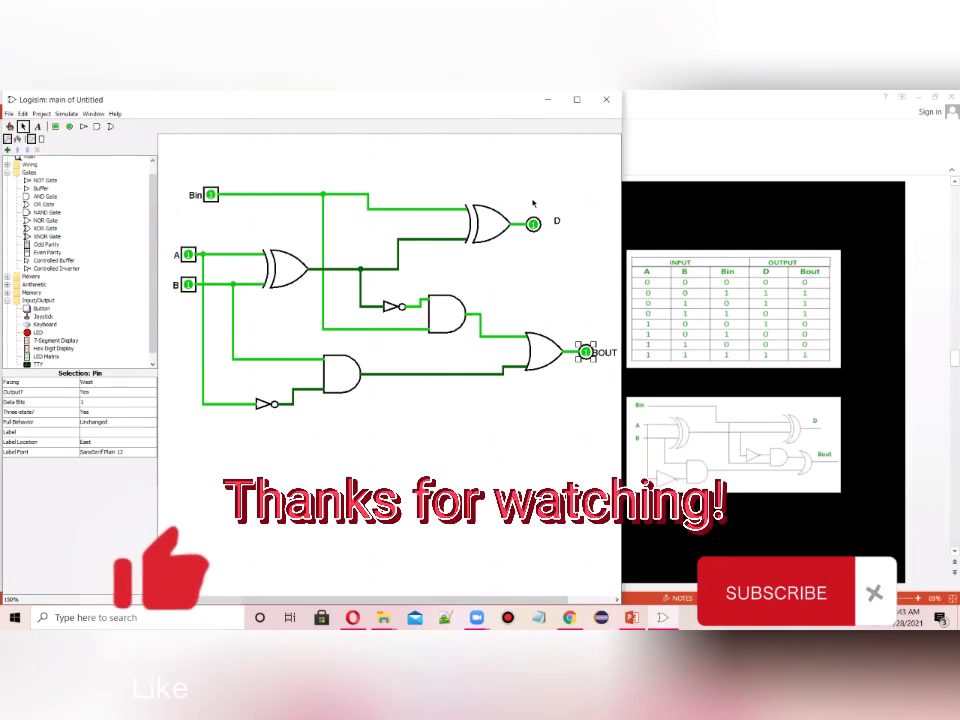